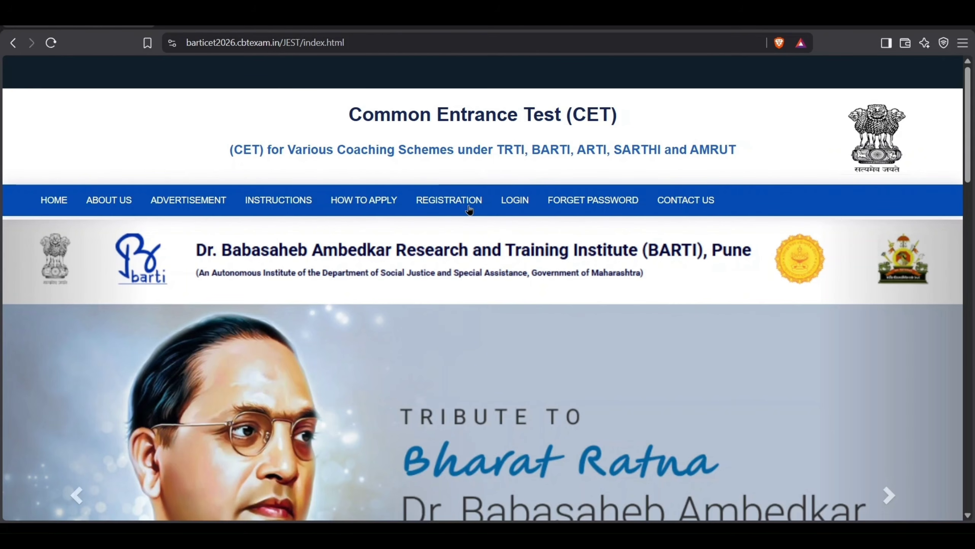
- Open the CET candidate registration form, go through its personal, contact, OTP and captcha fields, and submit the registration
click(455, 205)
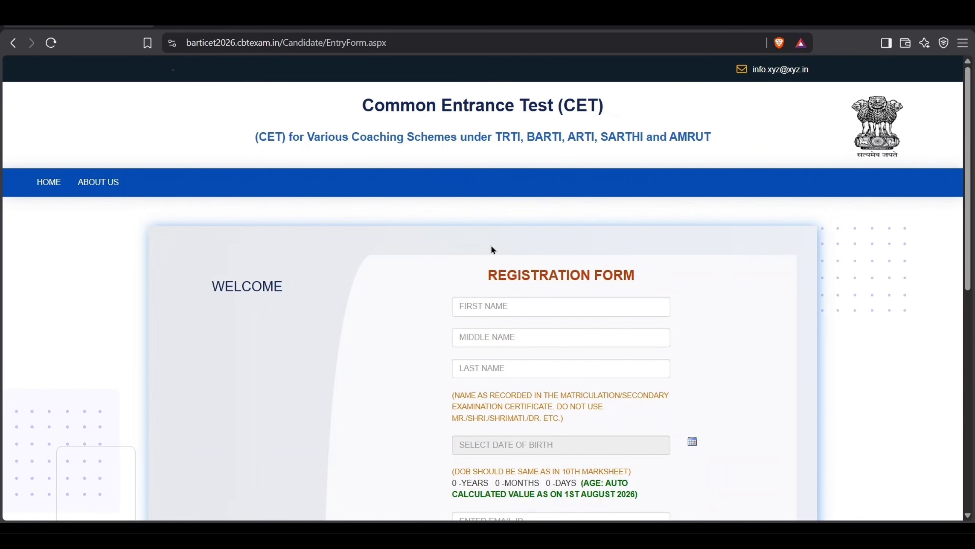
scroll(551, 277, down, 3)
scroll(551, 277, down, 2)
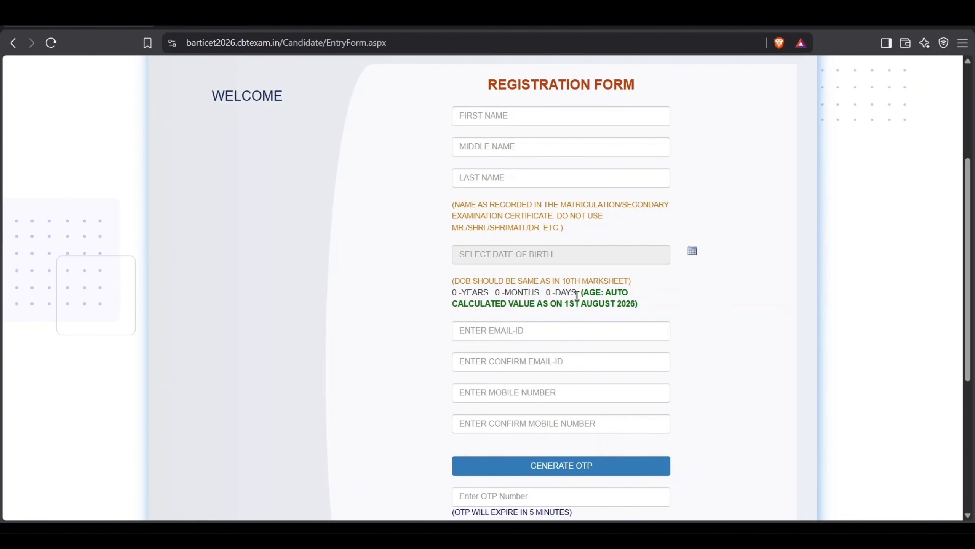
scroll(577, 294, down, 3)
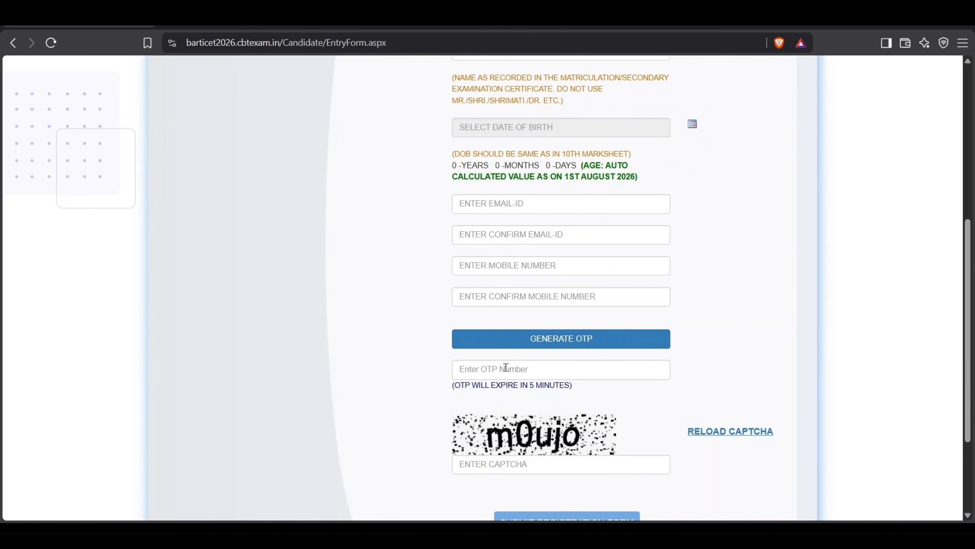
scroll(506, 367, down, 2)
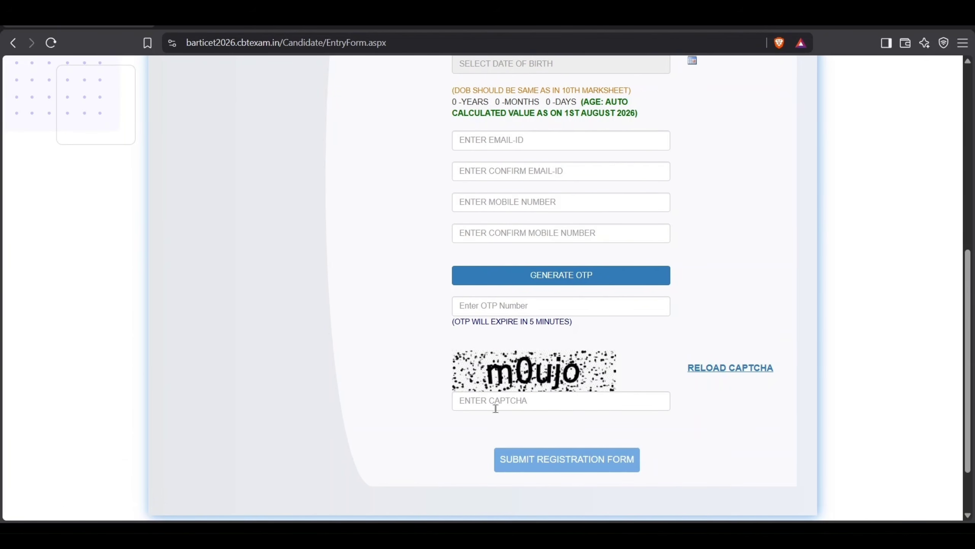
click(552, 464)
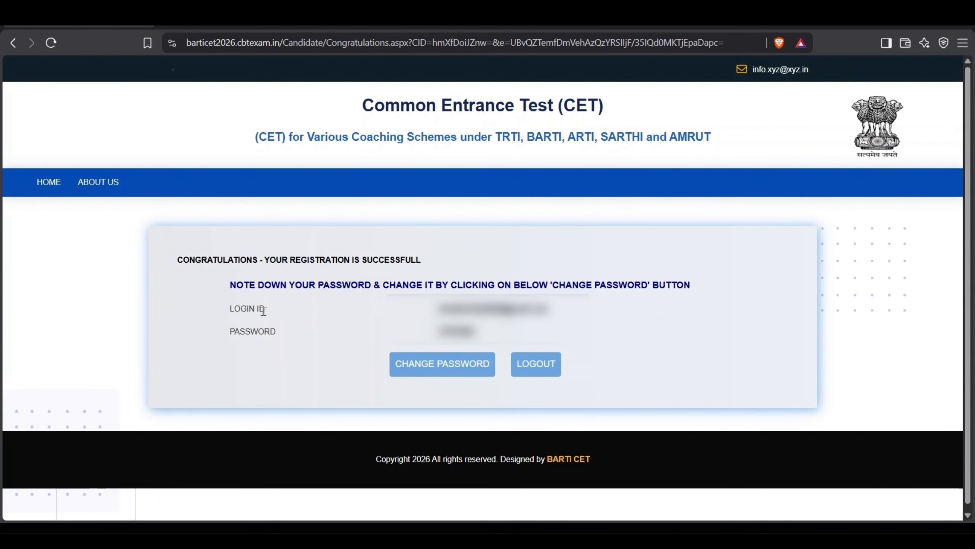
- Change the account password using the old password, new password and confirm new password fields, and acknowledge the change
click(441, 372)
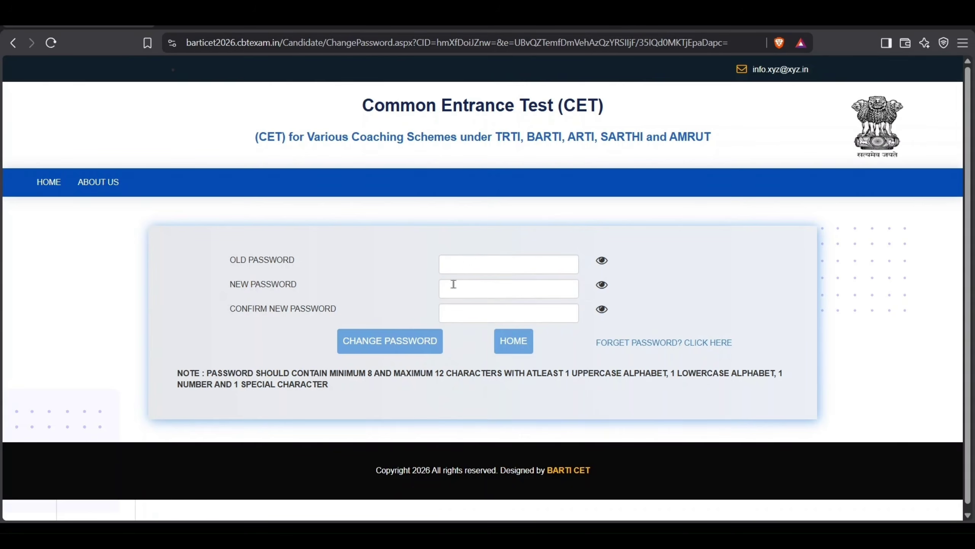
click(463, 263)
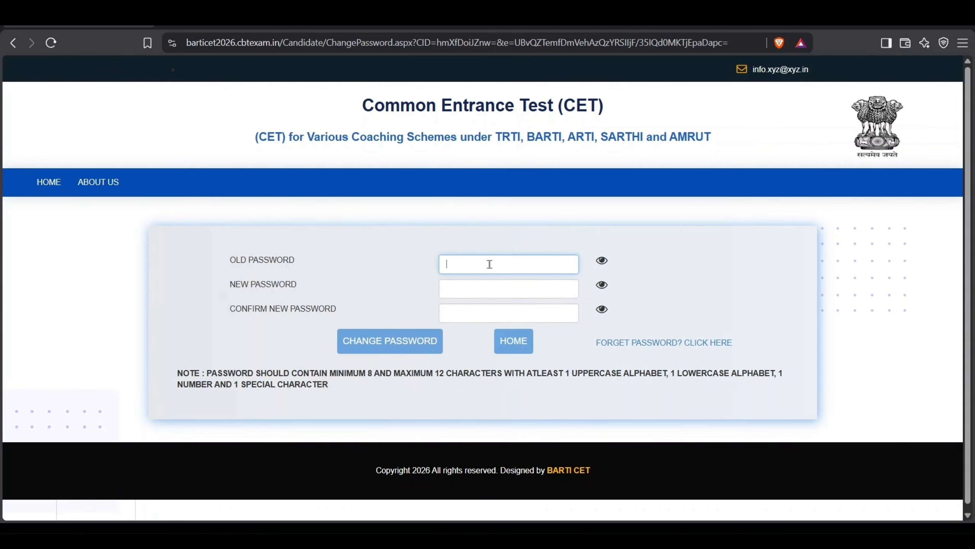
click(462, 292)
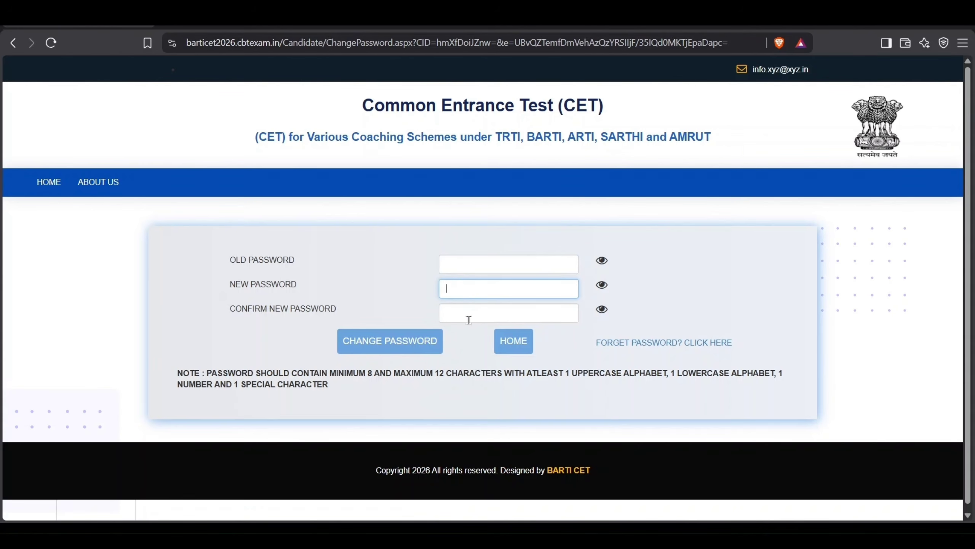
click(455, 318)
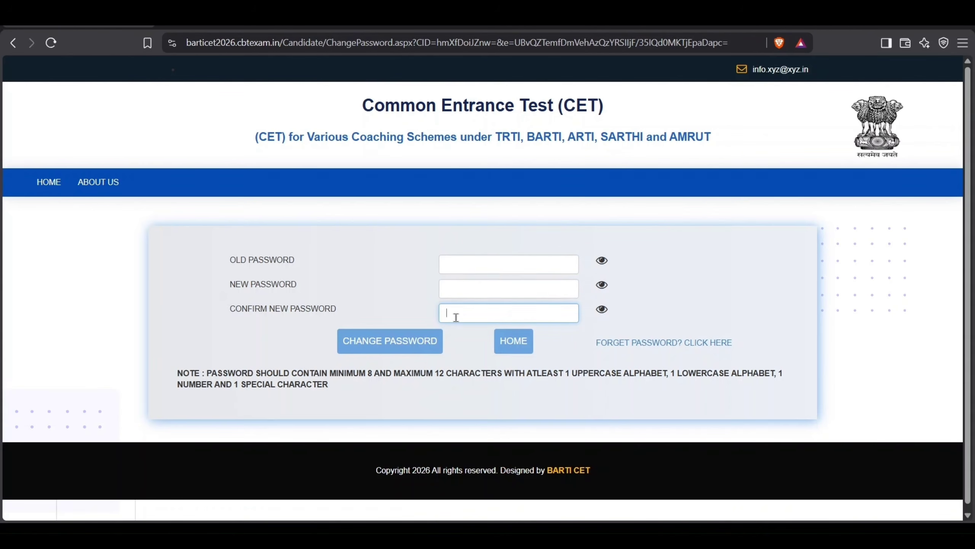
click(414, 316)
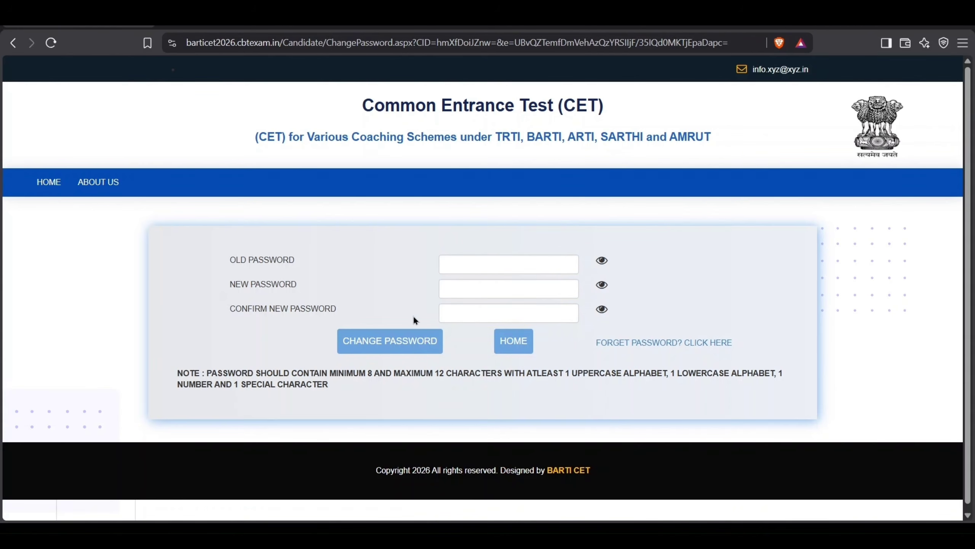
click(379, 344)
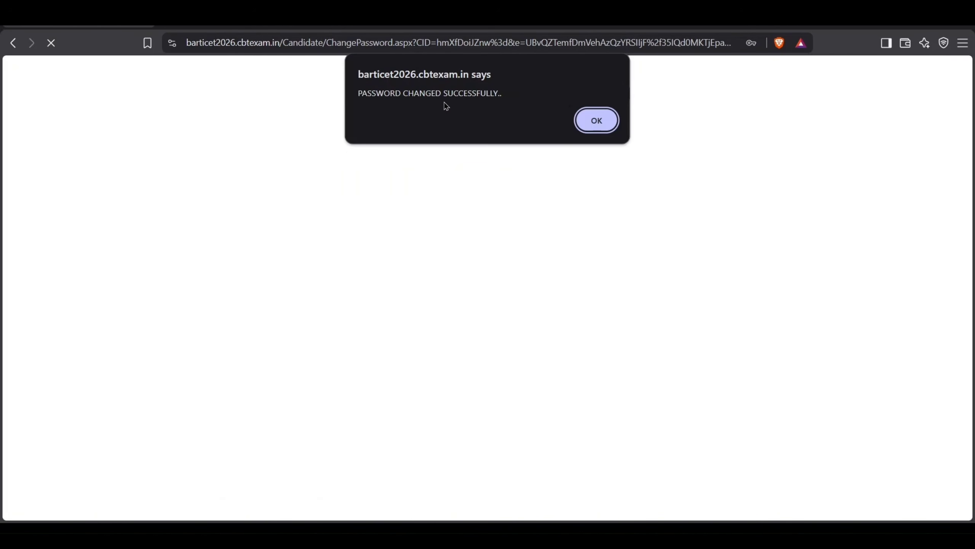
click(596, 124)
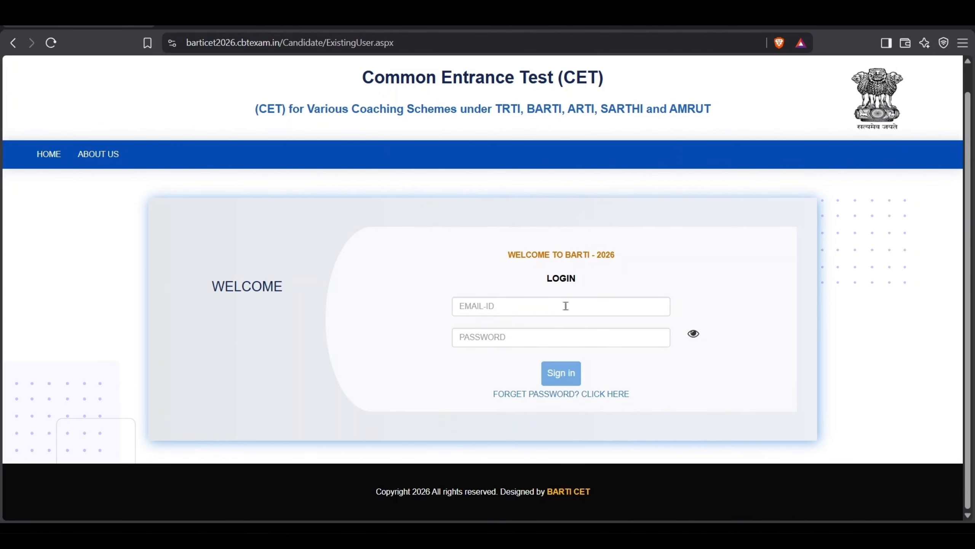
- Sign in to the candidate account with the registered e-mail ID and the account password
click(513, 307)
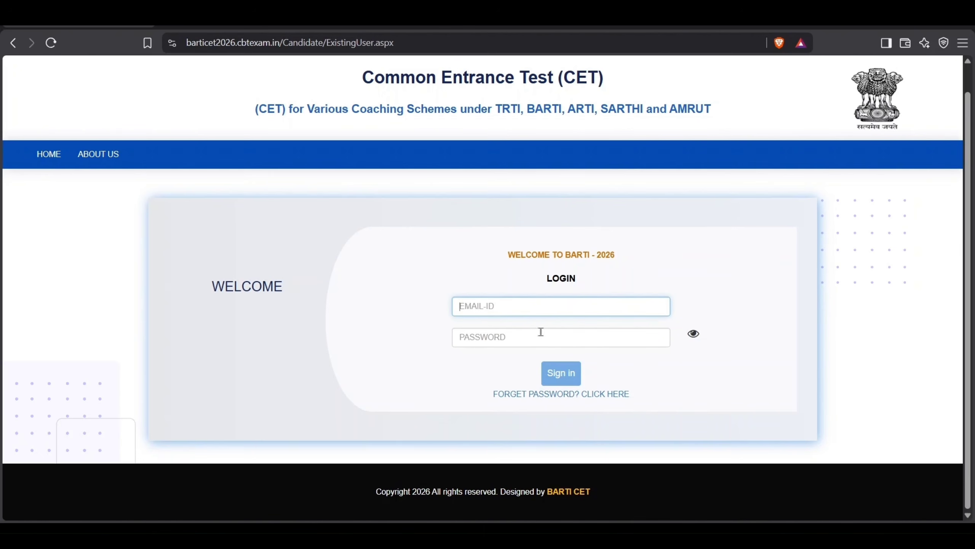
click(522, 339)
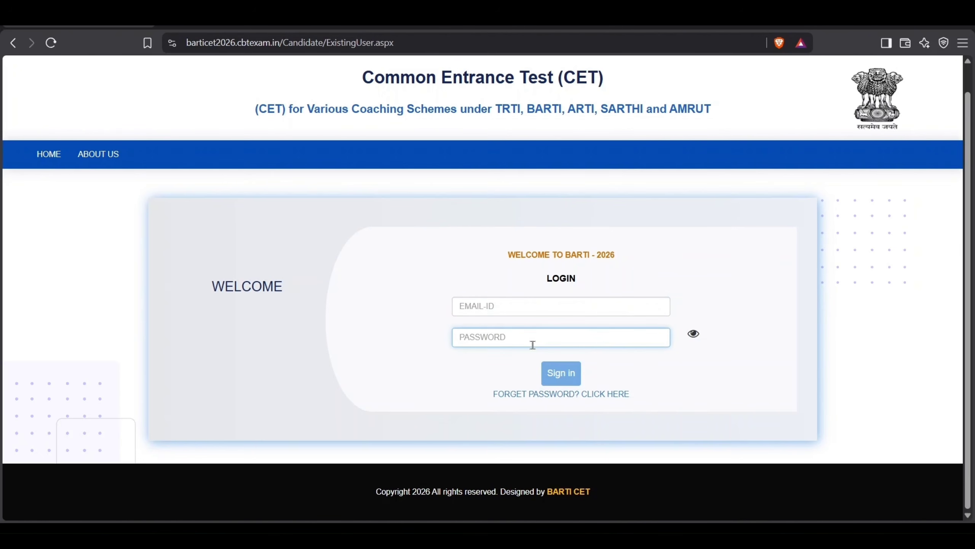
click(562, 375)
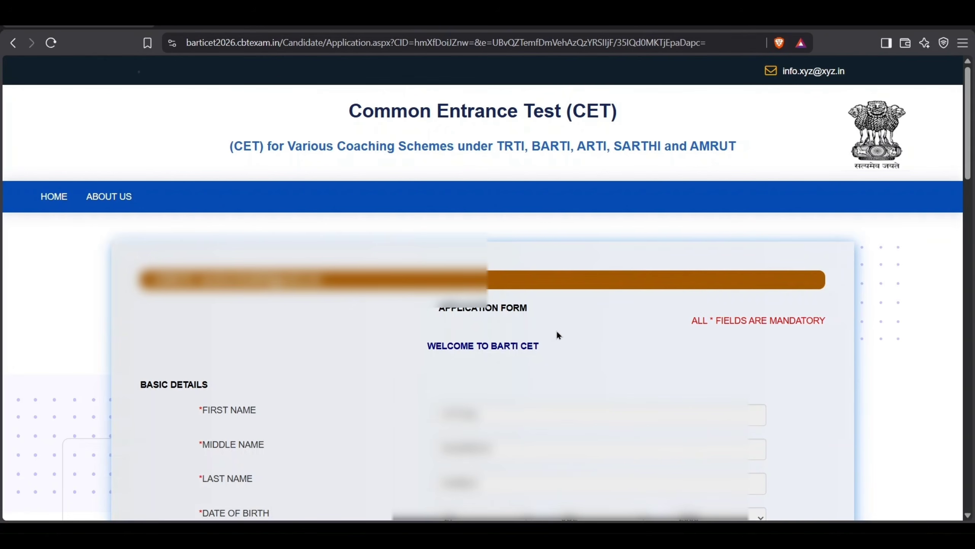
- In the advanced details, select the Dr. Babasaheb Ambedkar Research and Training Institute and the IBPS, SBI, RBI, RRB, NABARD scheme
scroll(557, 333, down, 5)
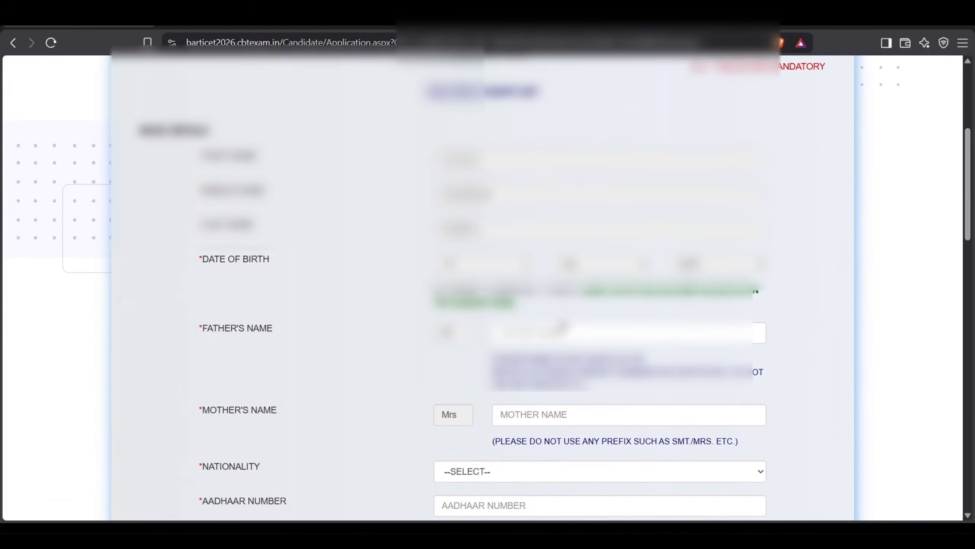
scroll(565, 327, down, 3)
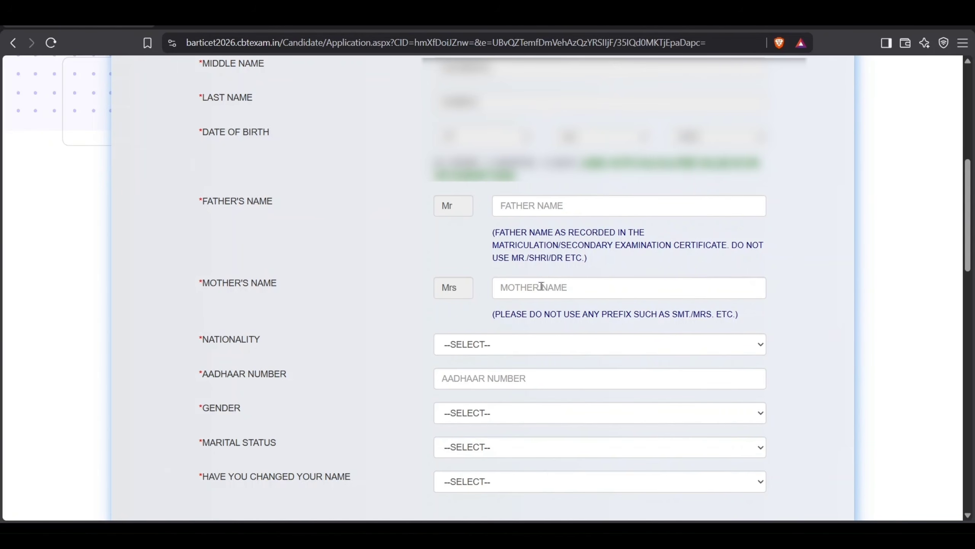
scroll(542, 286, down, 3)
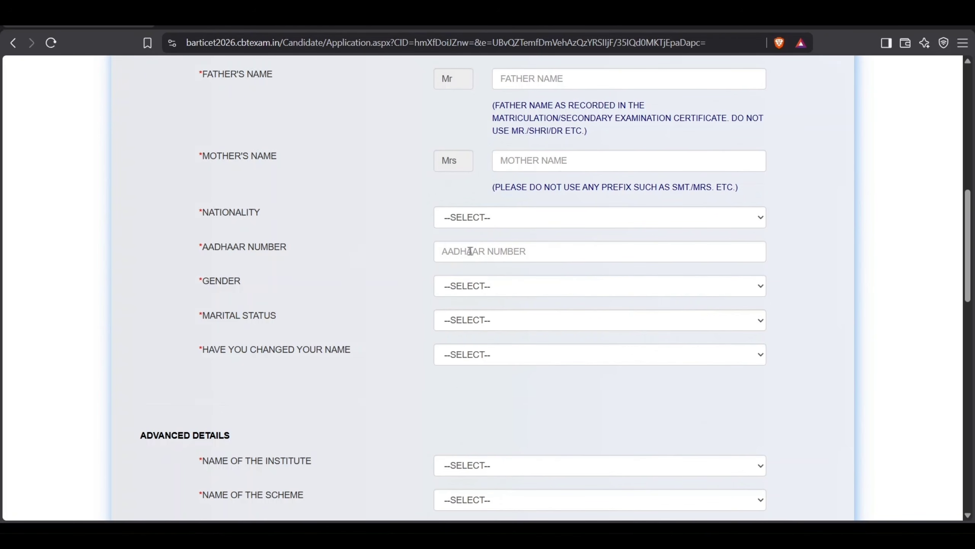
scroll(469, 248, down, 1)
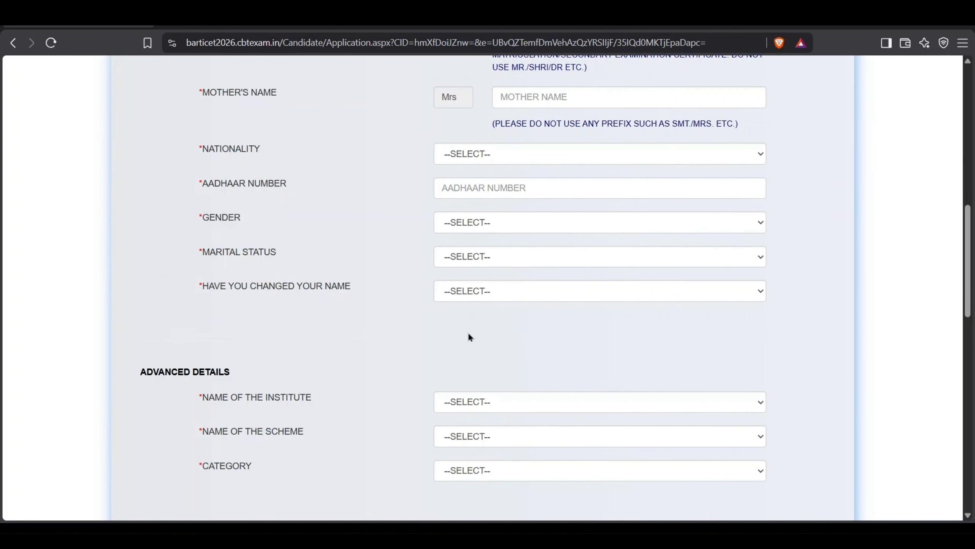
scroll(469, 334, down, 5)
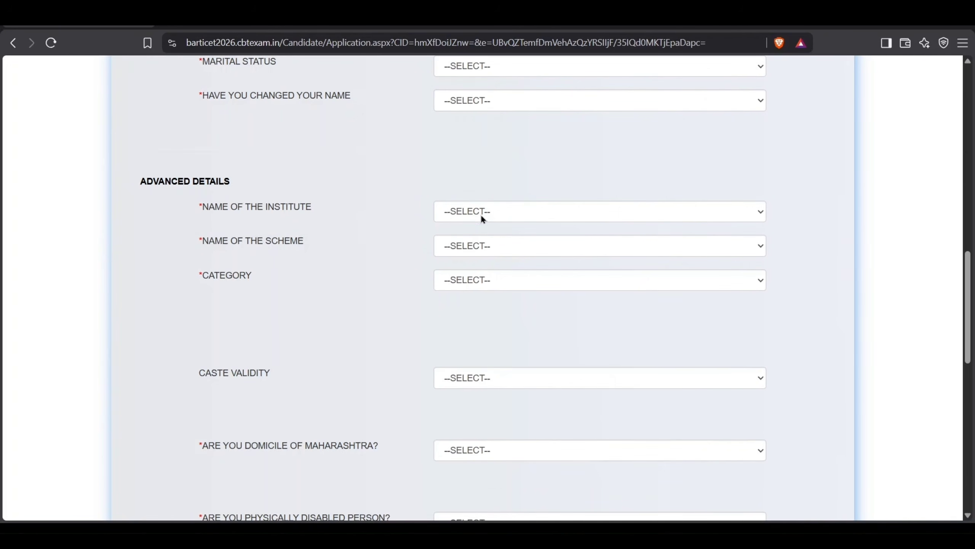
click(490, 245)
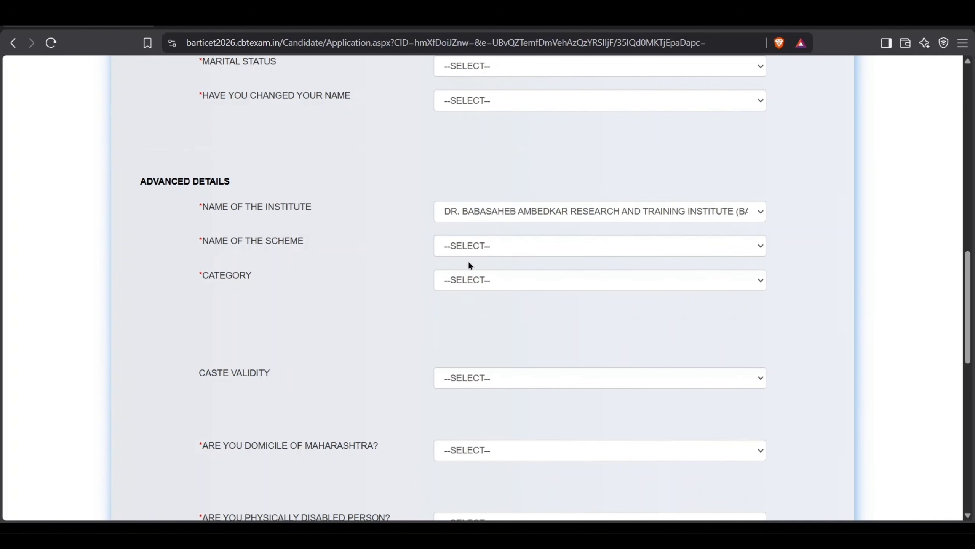
click(482, 245)
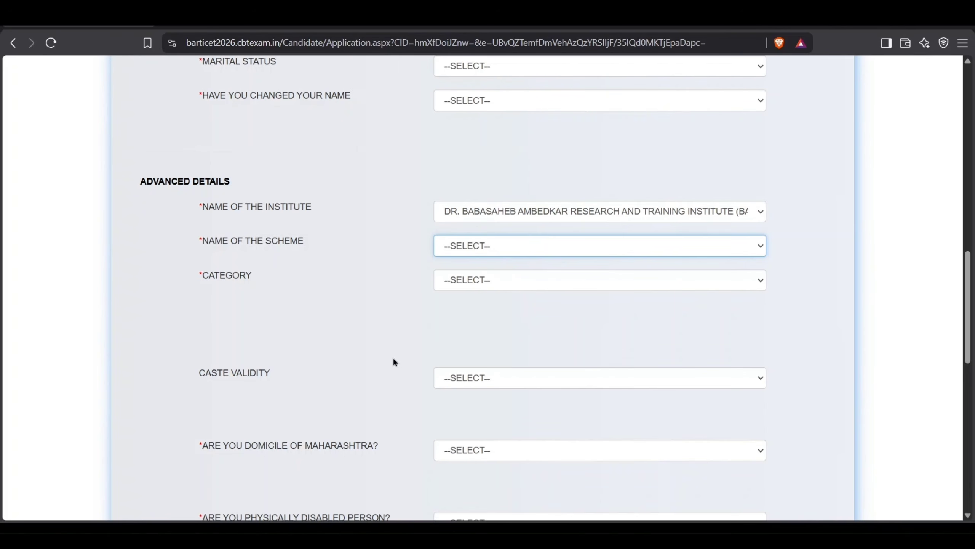
click(453, 269)
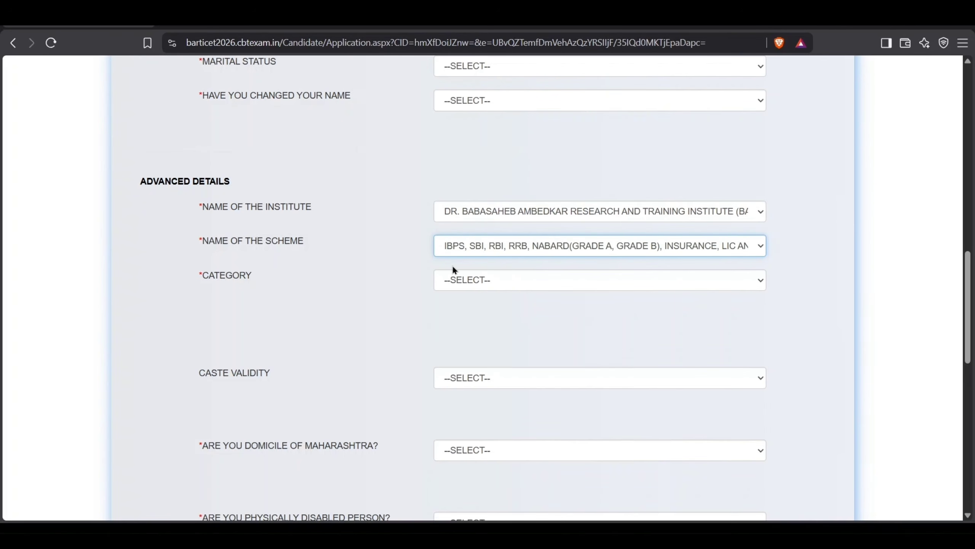
- Set the category to Scheduled Caste and look through the list of available castes
click(475, 280)
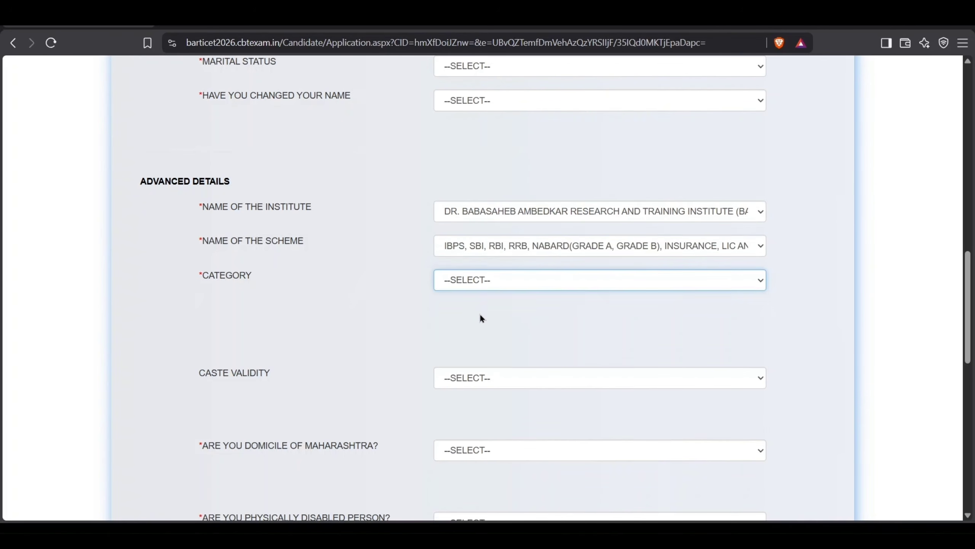
click(479, 316)
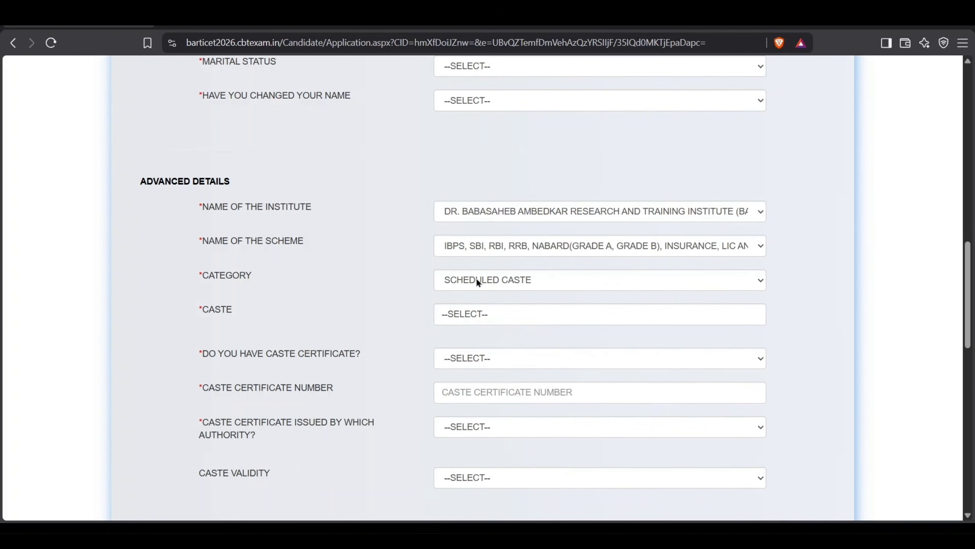
click(480, 314)
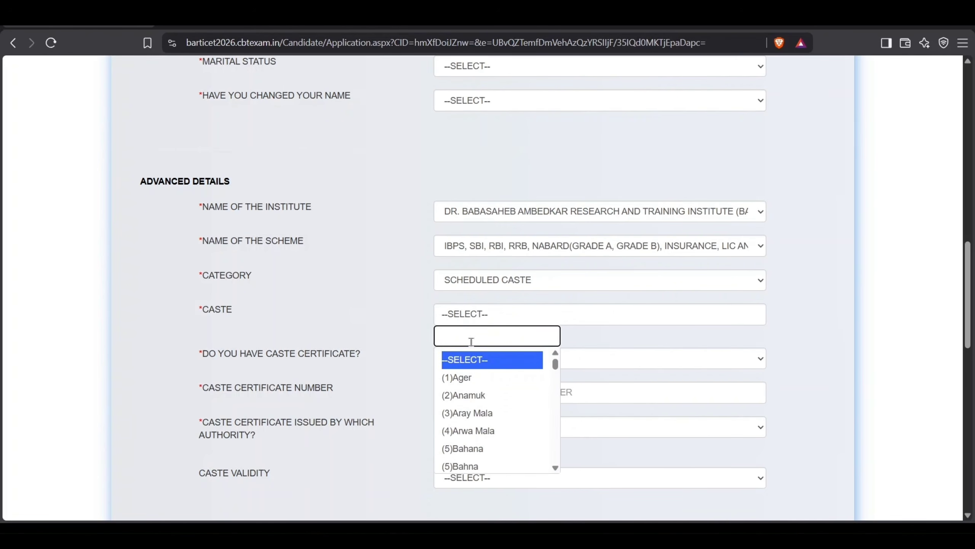
scroll(299, 233, down, 3)
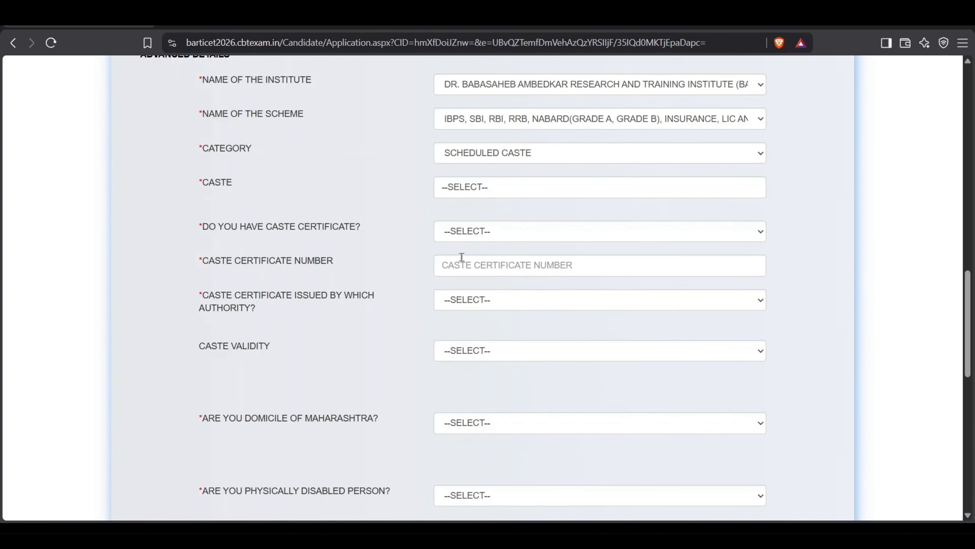
- Answer YES to having a caste certificate and go to the caste certificate number field
click(486, 230)
click(484, 260)
click(462, 266)
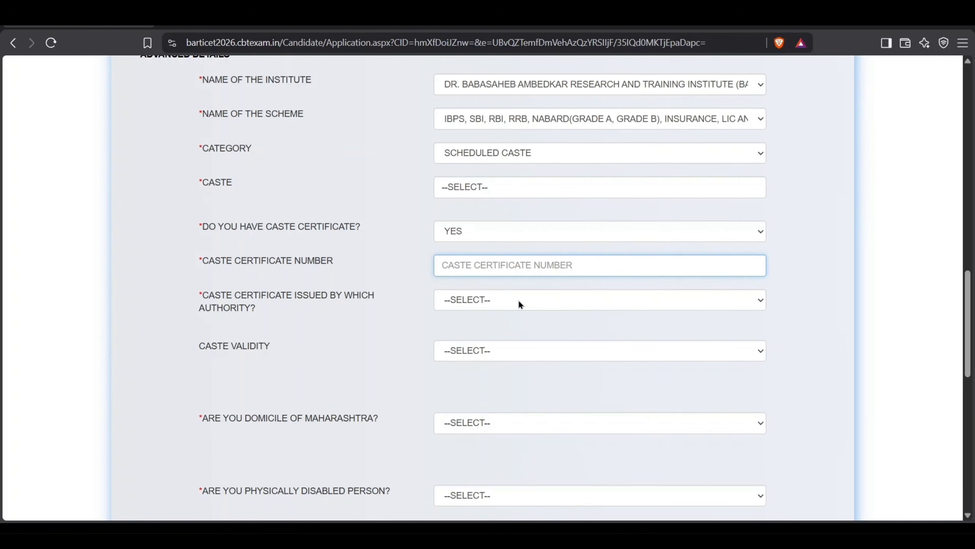
- Check the choices offered for the caste certificate's issuing authority and for caste validity
click(216, 307)
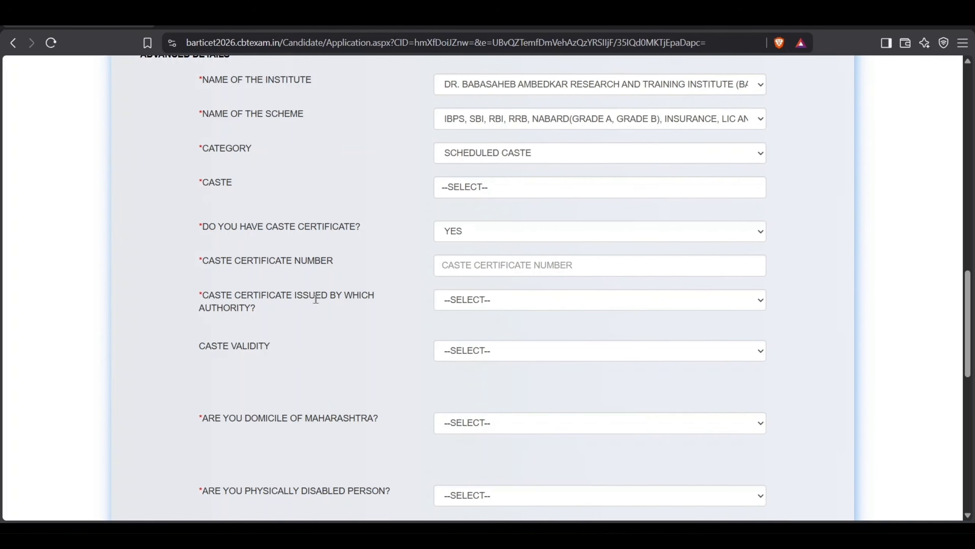
click(459, 304)
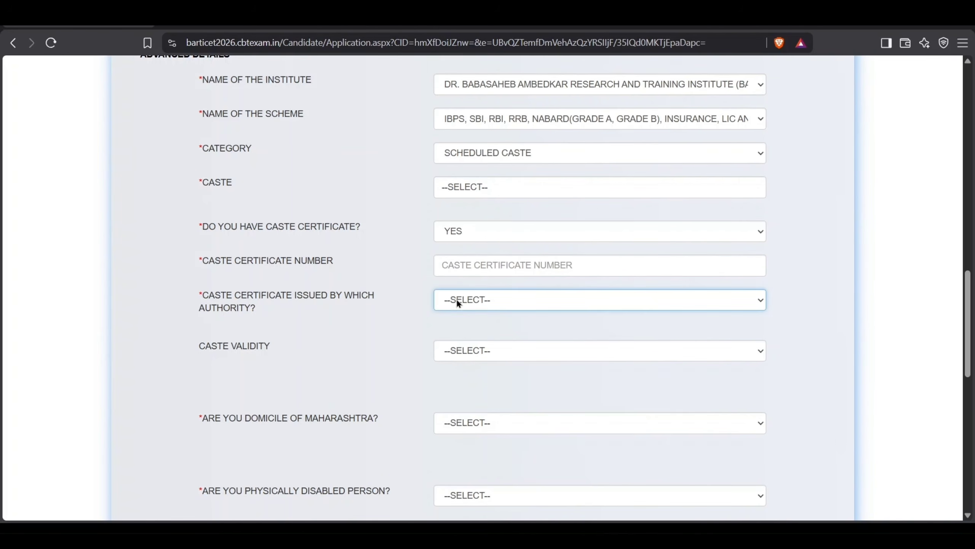
click(218, 361)
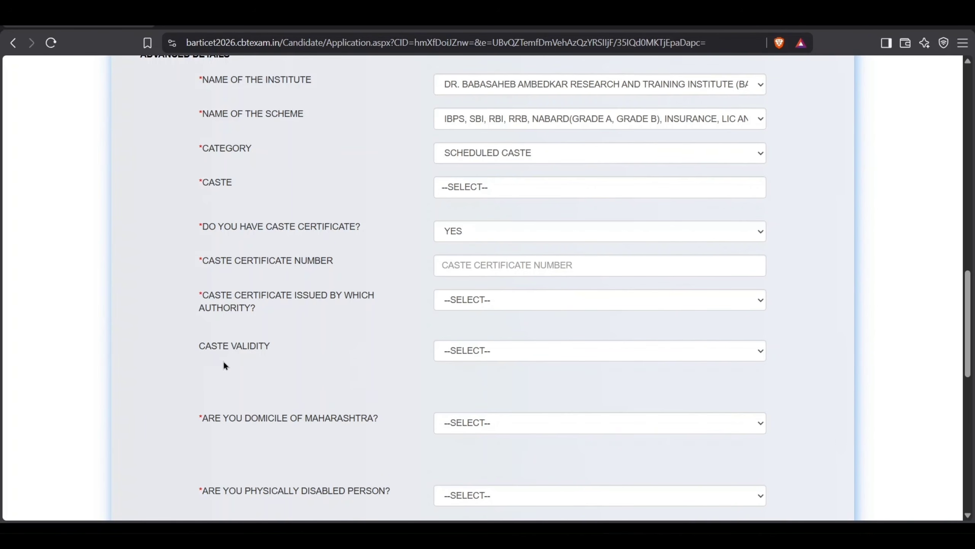
click(479, 351)
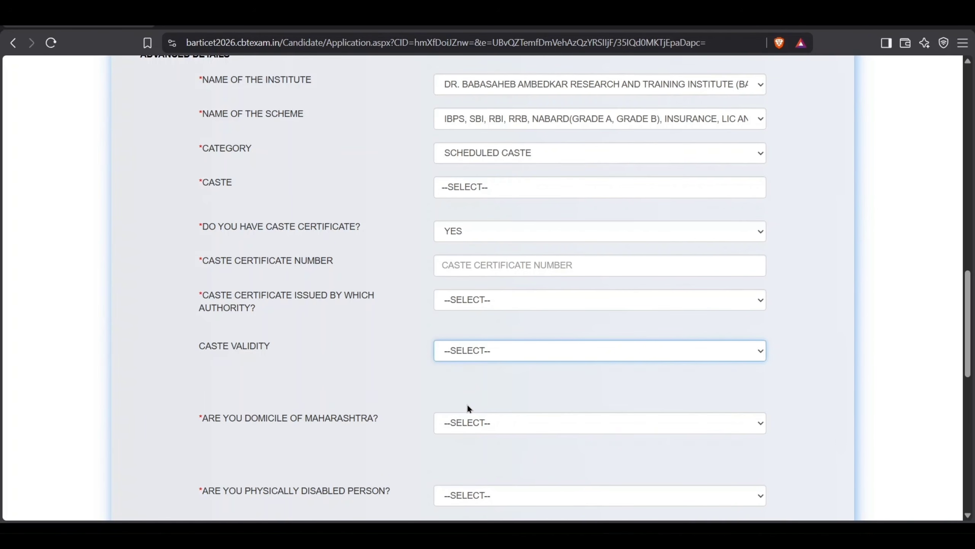
click(390, 362)
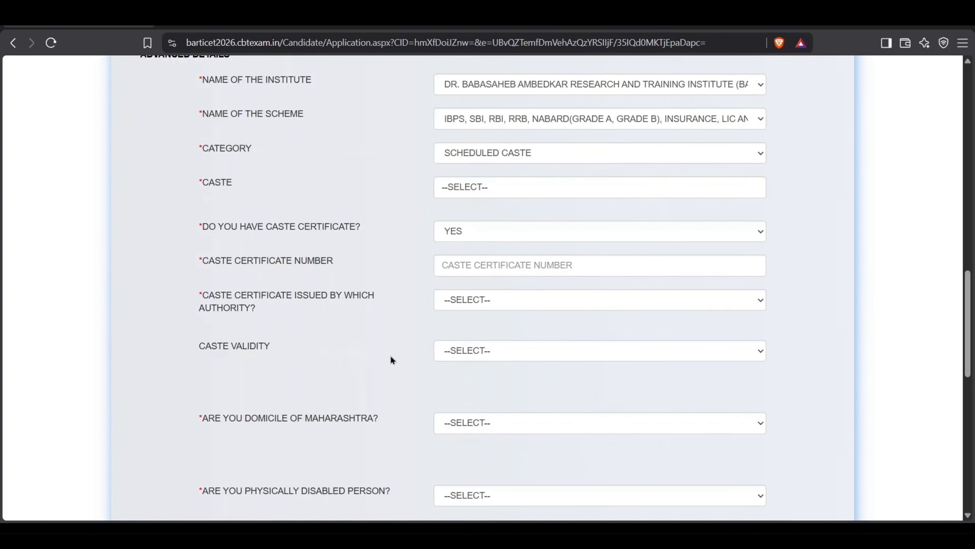
- Answer YES to being domiciled in Maharashtra and YES to having the Maharashtra domicile certificate
scroll(391, 356, down, 5)
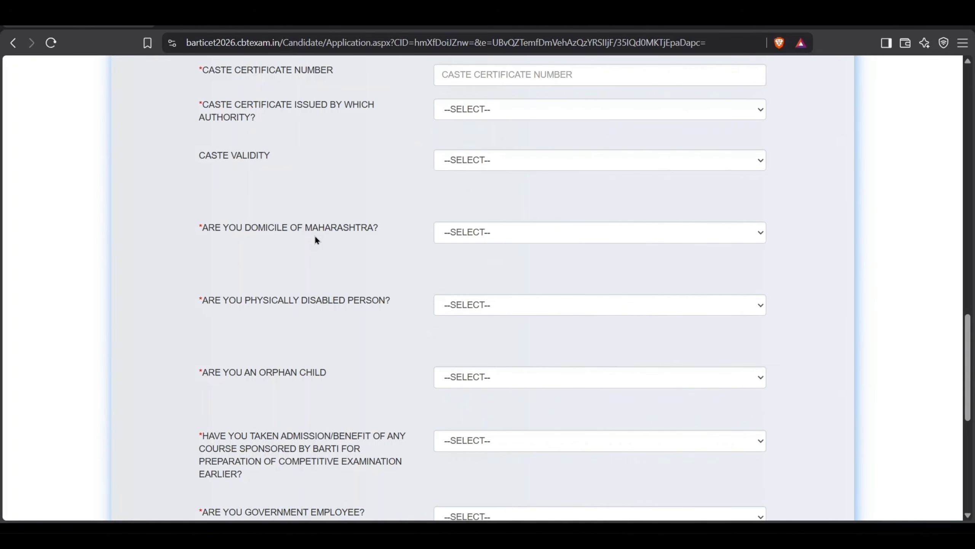
click(458, 230)
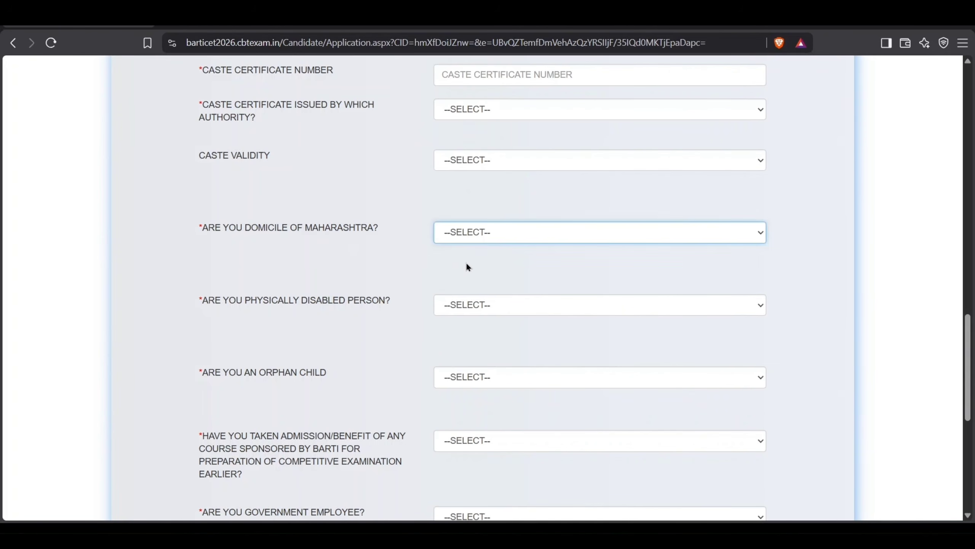
click(462, 266)
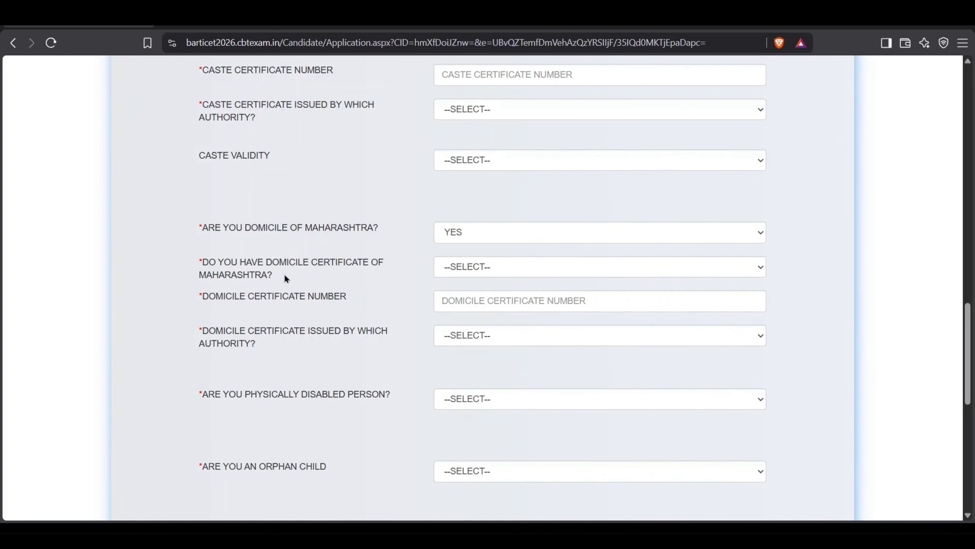
click(478, 261)
click(469, 305)
- Go to the domicile certificate number field and check the choices offered for the certificate's issuing authority
click(480, 300)
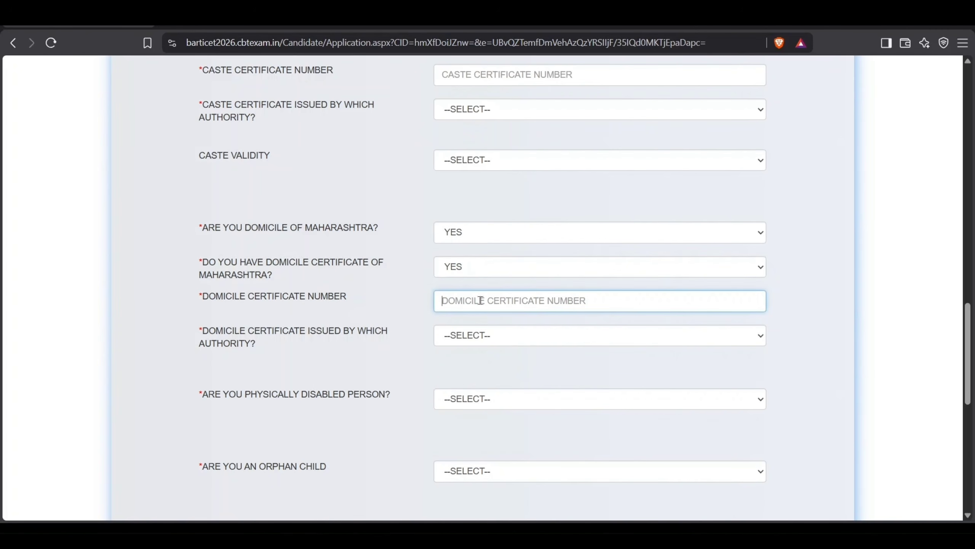
click(472, 338)
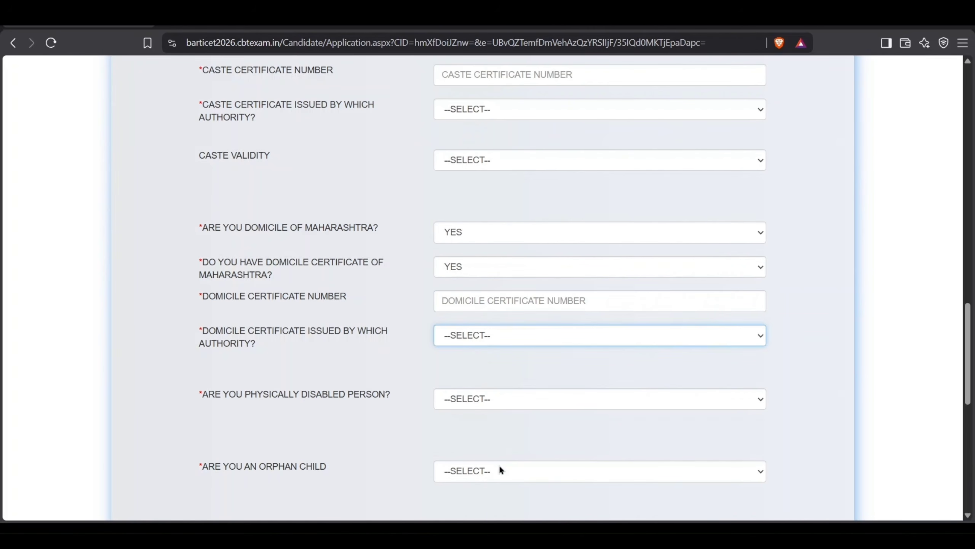
click(421, 364)
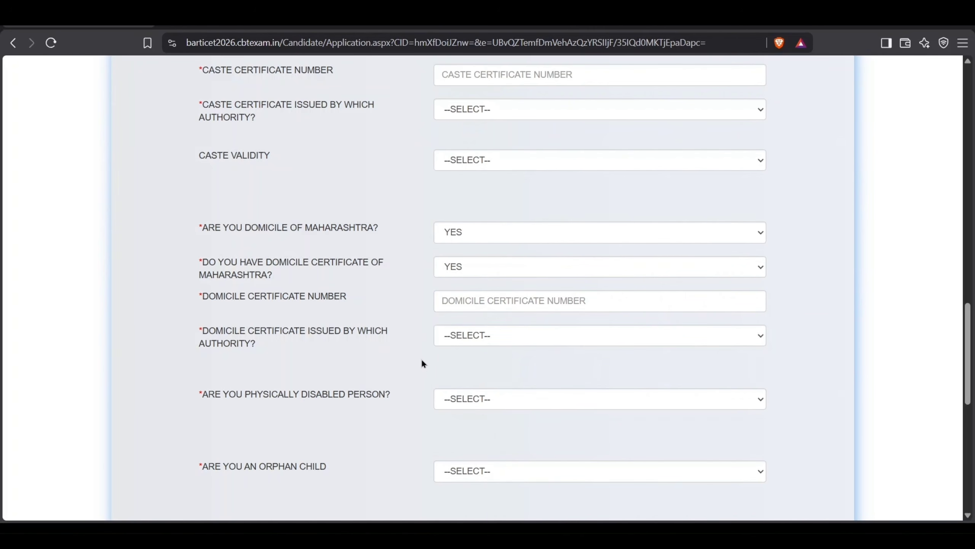
- Answer YES to being a physically disabled person to view the extra disability fields, and set the answer to NO
scroll(432, 348, down, 3)
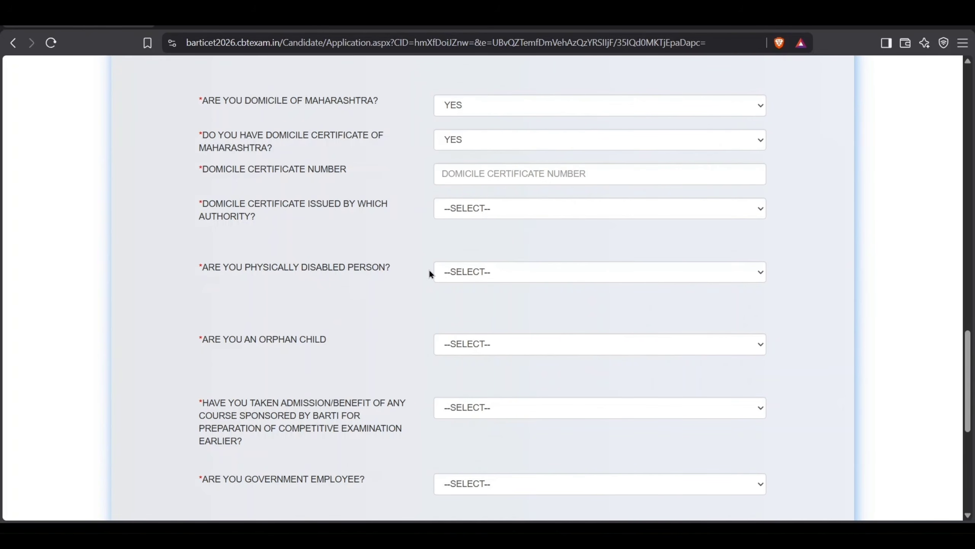
click(458, 271)
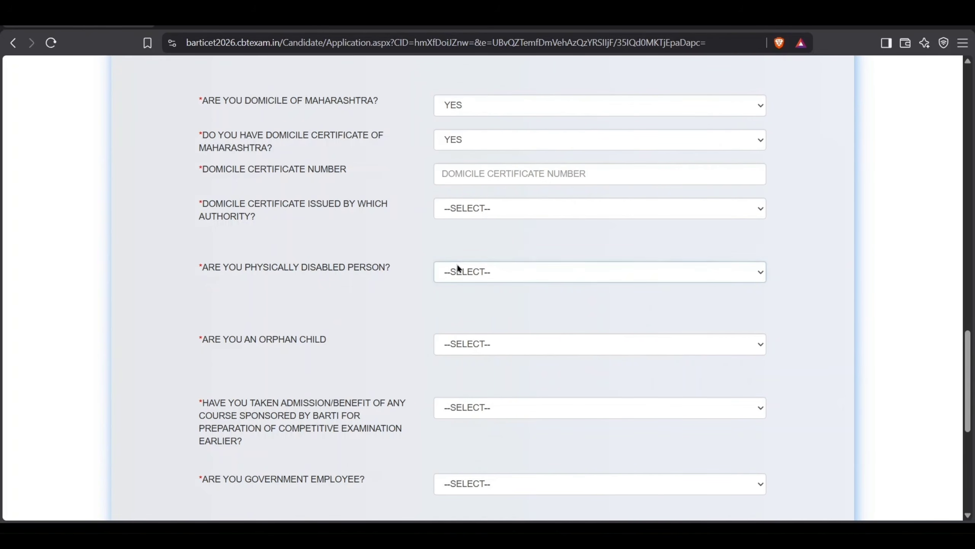
click(459, 305)
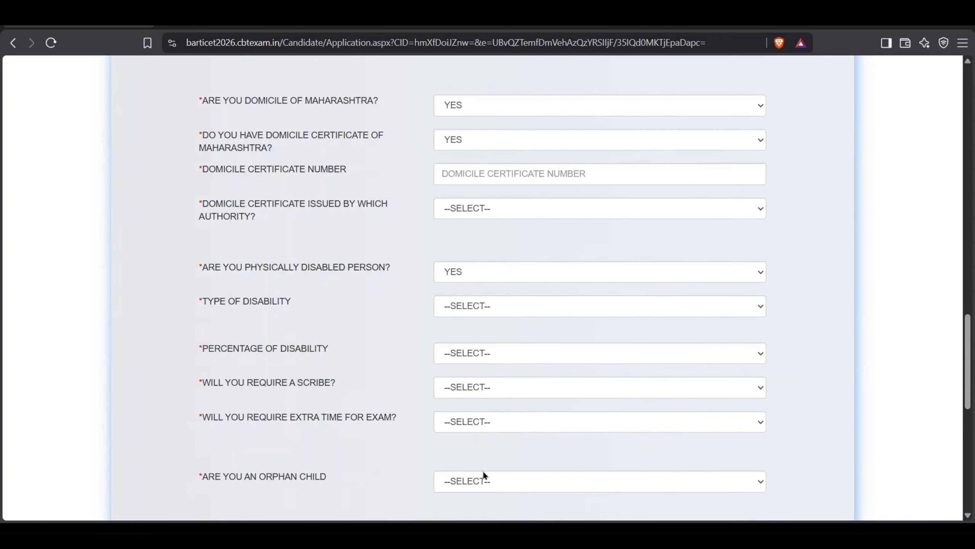
scroll(480, 442, down, 2)
click(461, 212)
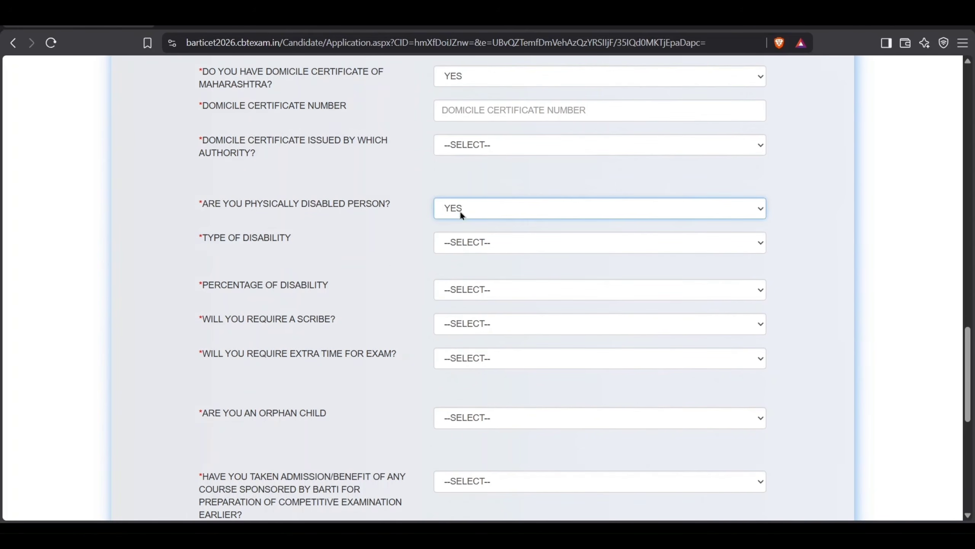
key(Down)
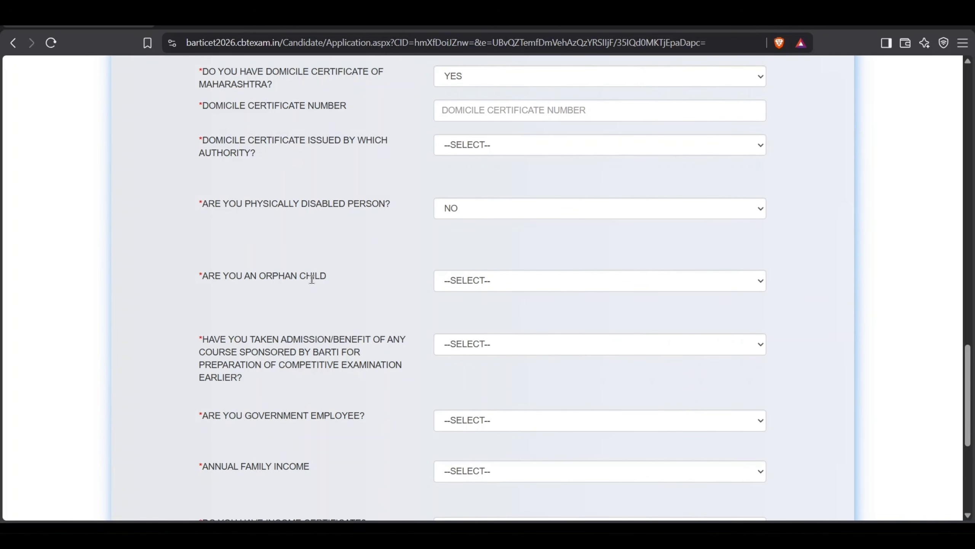
- Answer YES to being an orphan child to view the orphan type and certificate fields, and set the answer to NO
click(475, 280)
click(470, 316)
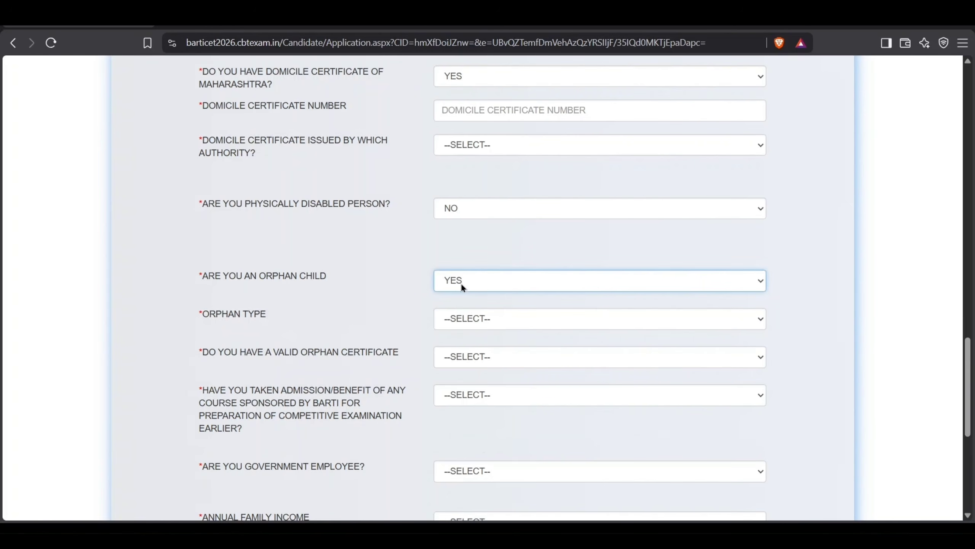
key(Down)
- Set the annual family income to BELOW 8 LAKH and answer YES to having an income certificate
scroll(462, 224, down, 3)
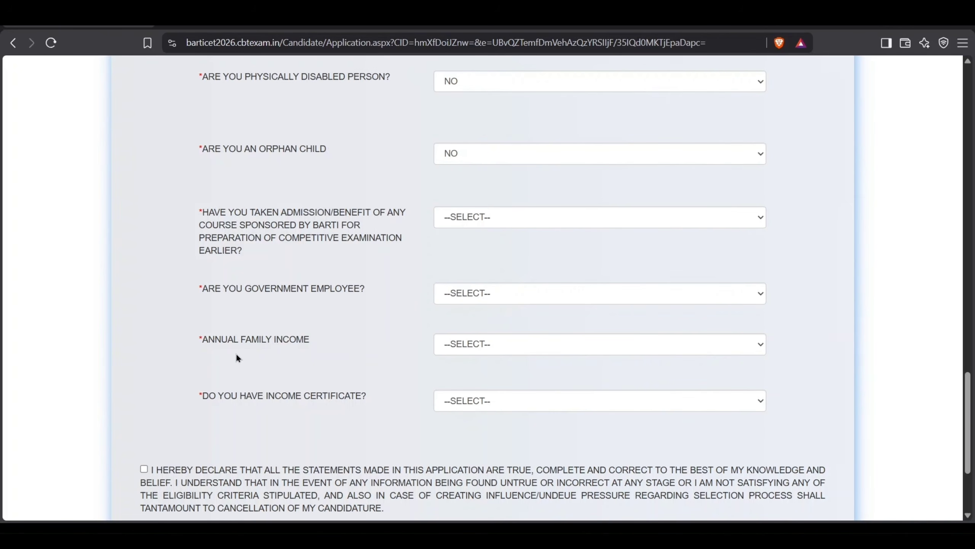
click(512, 345)
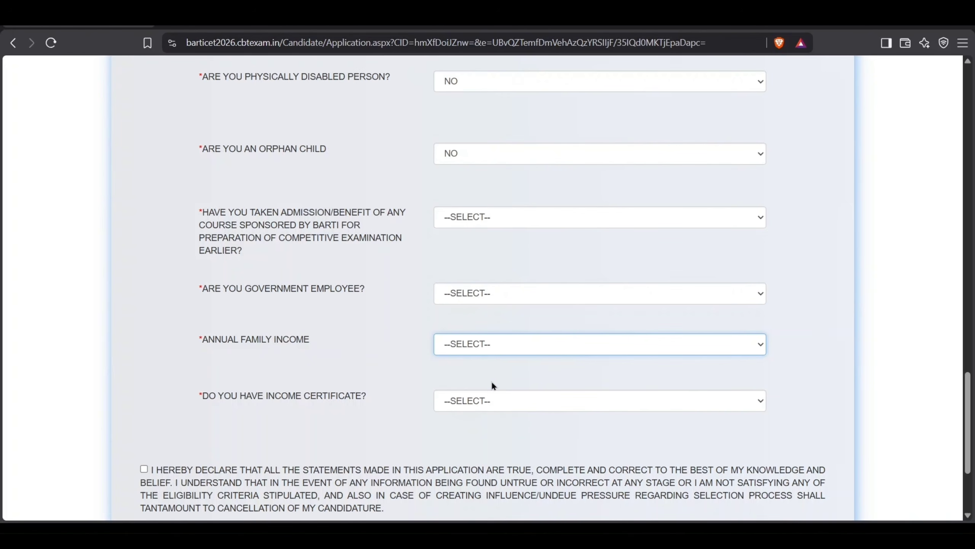
click(469, 384)
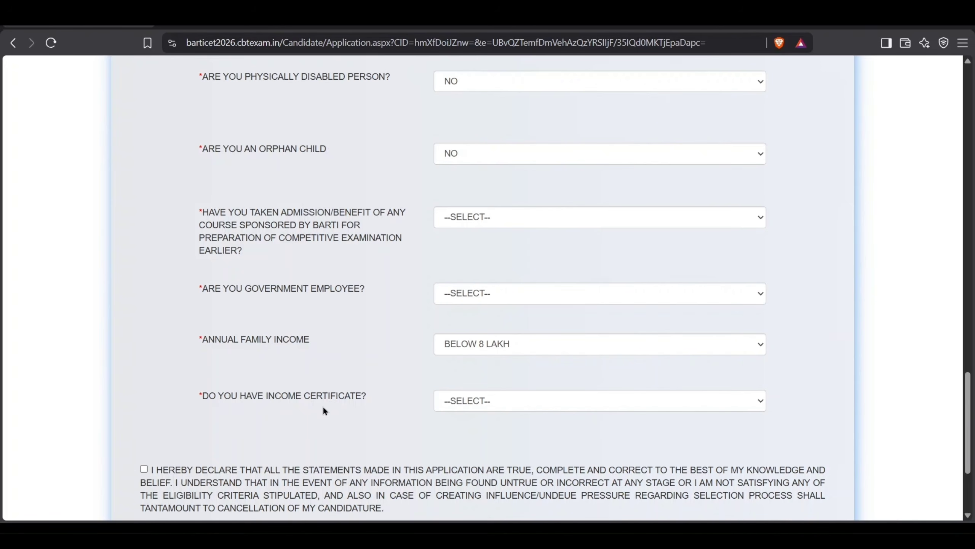
click(481, 400)
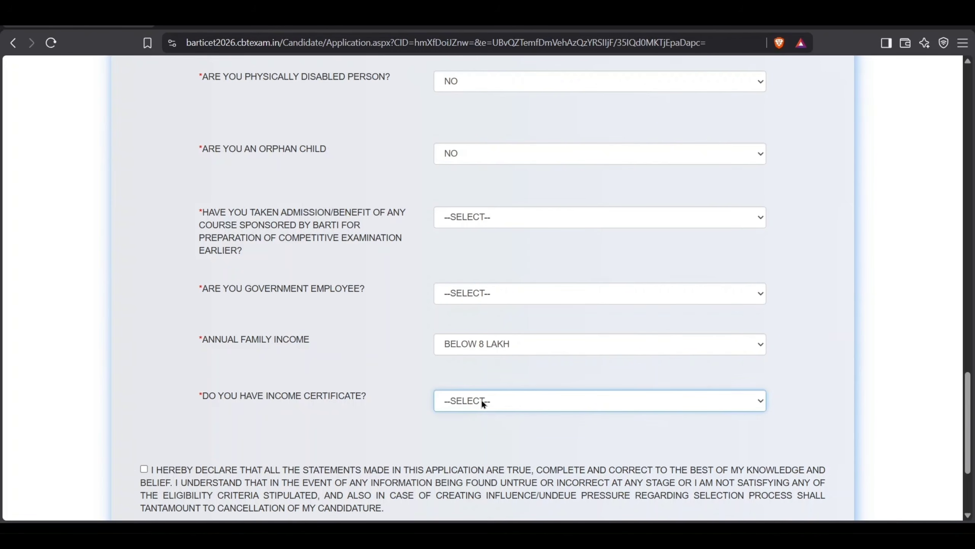
click(464, 430)
- Review the income certificate number field and check the choices offered for the certificate's issuing authority
scroll(413, 427, down, 2)
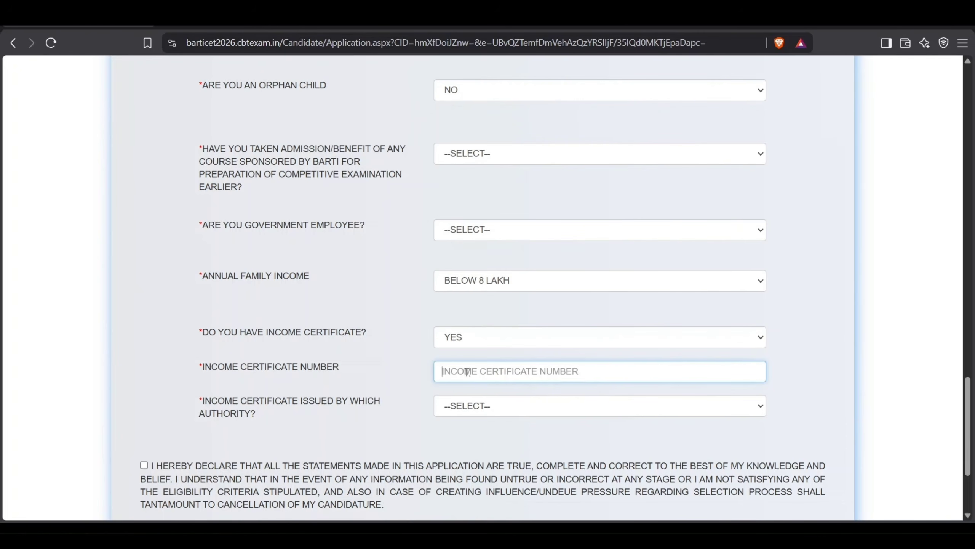
click(481, 407)
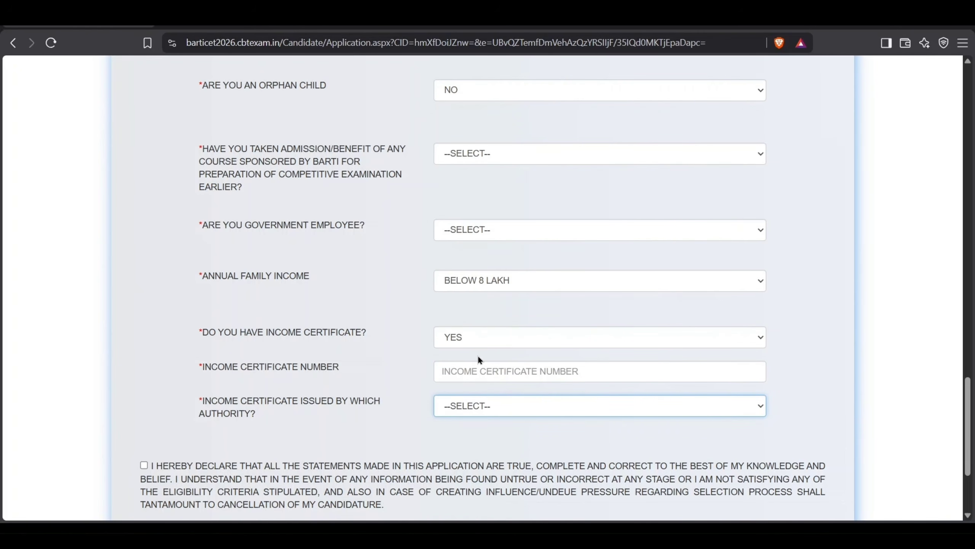
click(410, 419)
- Accept the declaration that all statements are true, and save the application details to continue to the contact details
scroll(403, 384, down, 2)
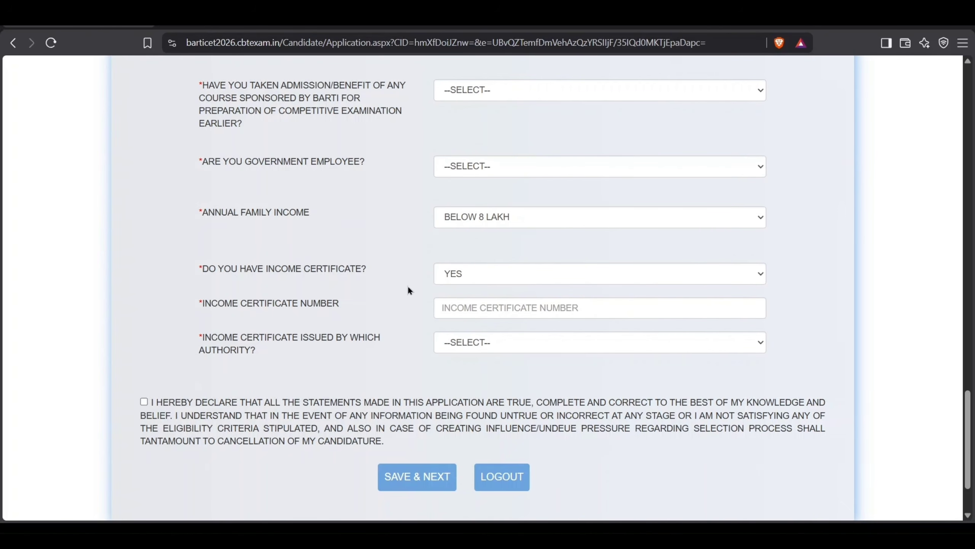
click(144, 400)
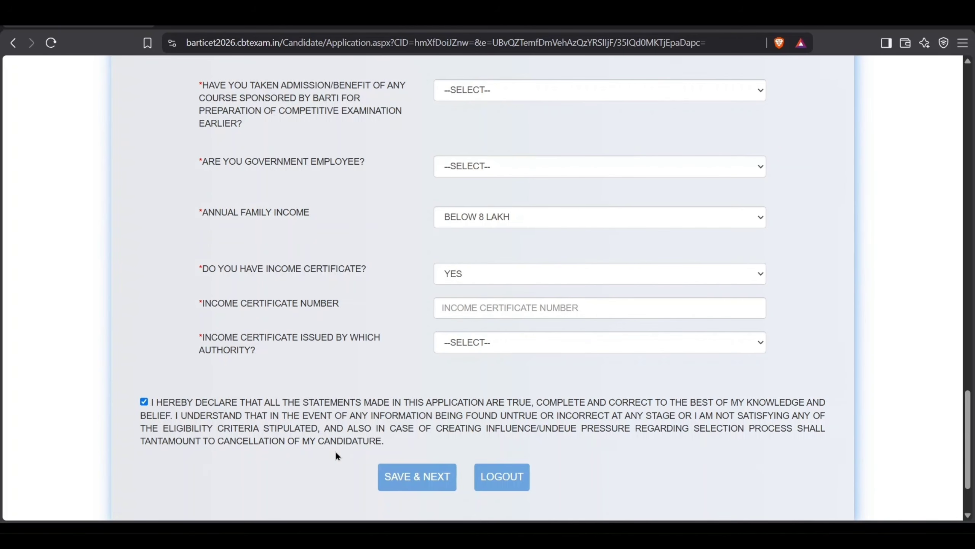
click(425, 483)
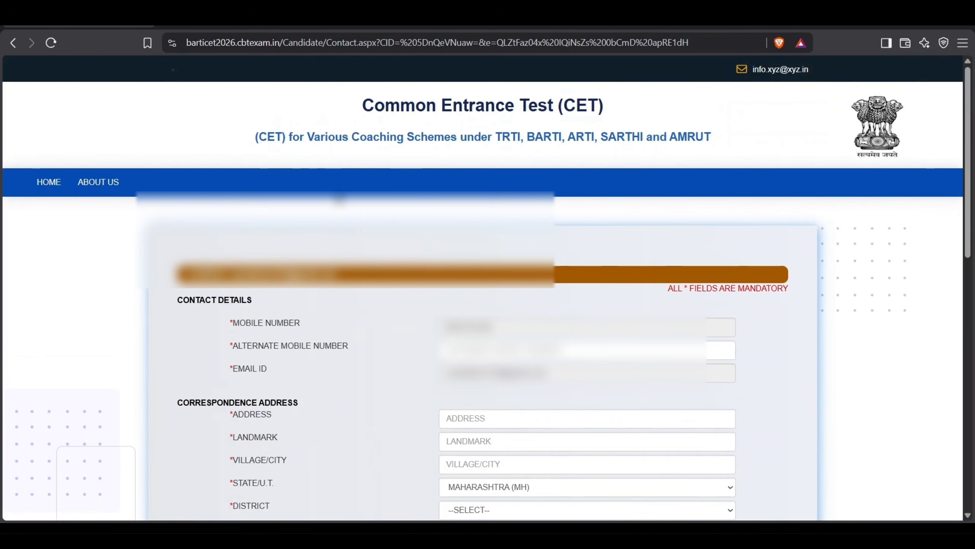
- Look over the contact details and correspondence address fields and go to the correspondence pincode field
scroll(289, 303, down, 2)
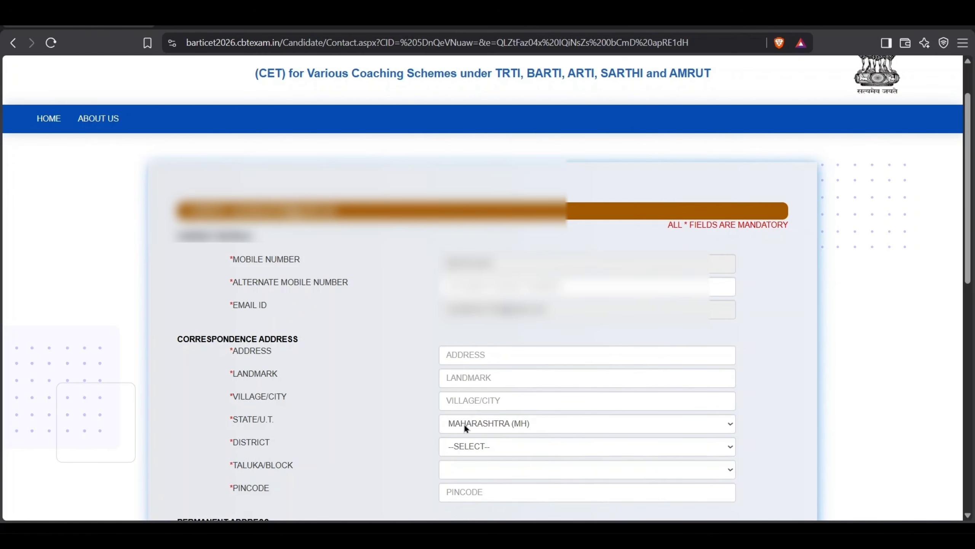
scroll(461, 424, down, 2)
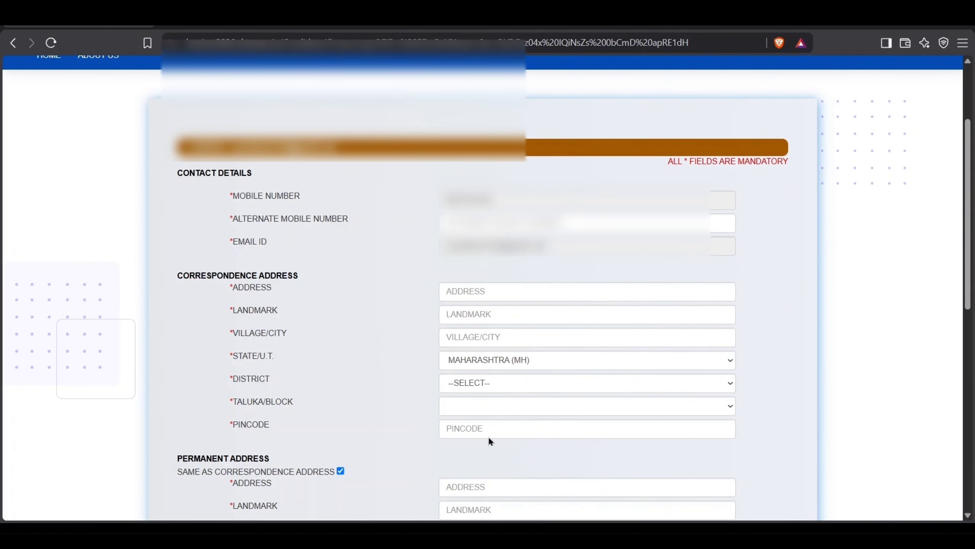
click(462, 427)
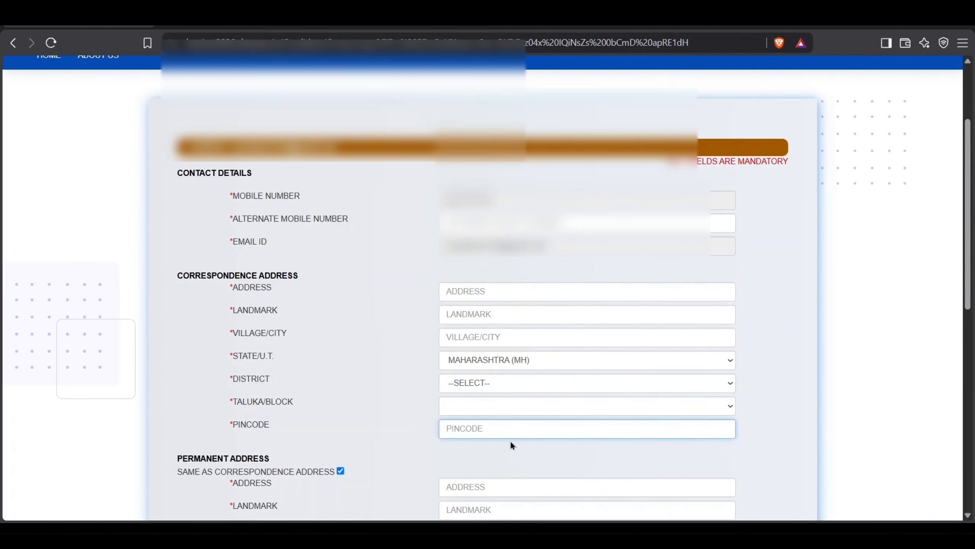
- Keep the permanent address the same as the correspondence address and save the contact page to continue to the education form
scroll(510, 441, down, 2)
click(340, 407)
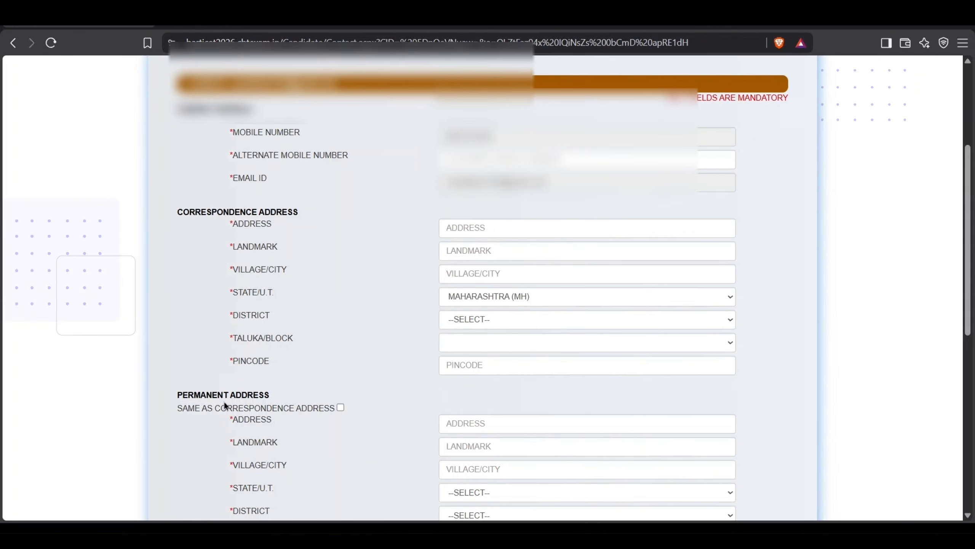
click(341, 407)
scroll(386, 408, down, 10)
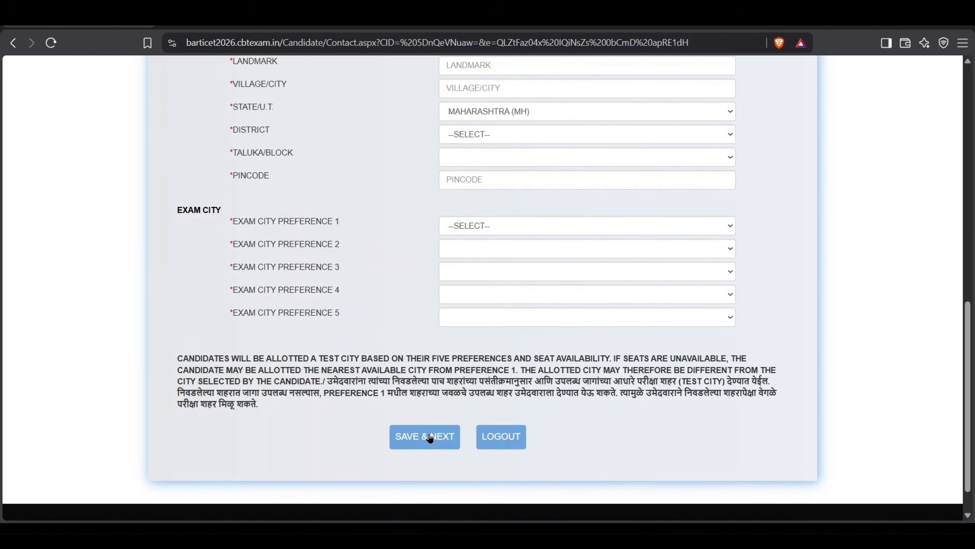
click(410, 434)
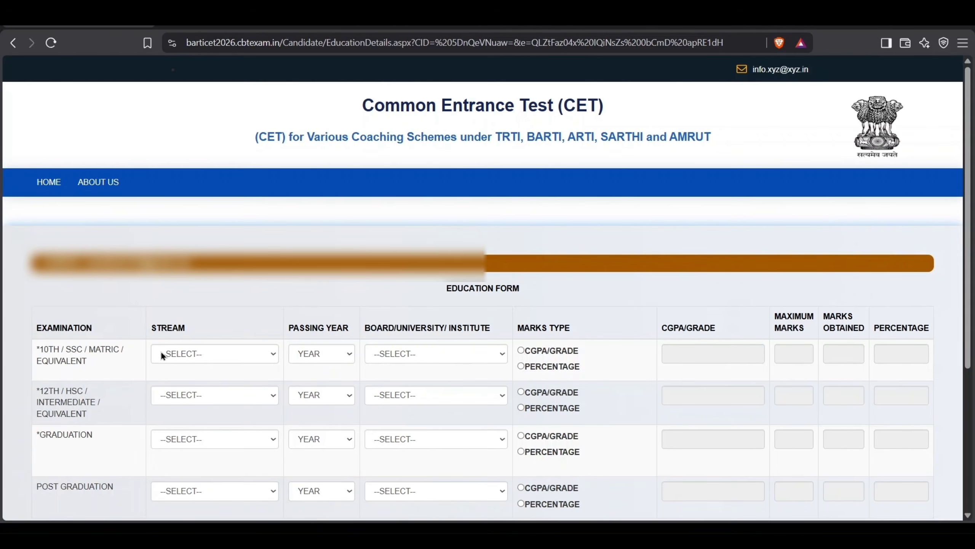
- For the 10th / SSC examination, set the stream to GENERAL, check the passing year choices and select the Maharashtra State Board
click(189, 355)
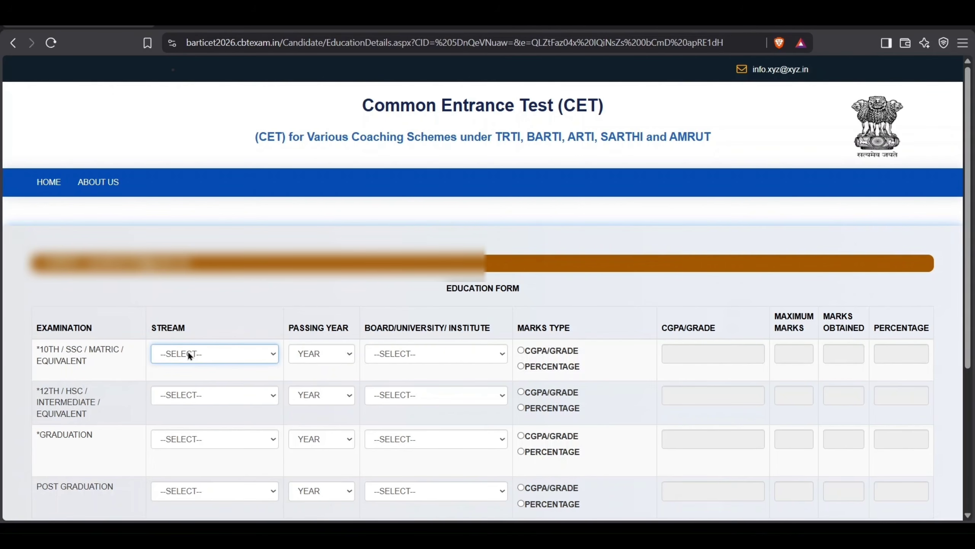
click(192, 384)
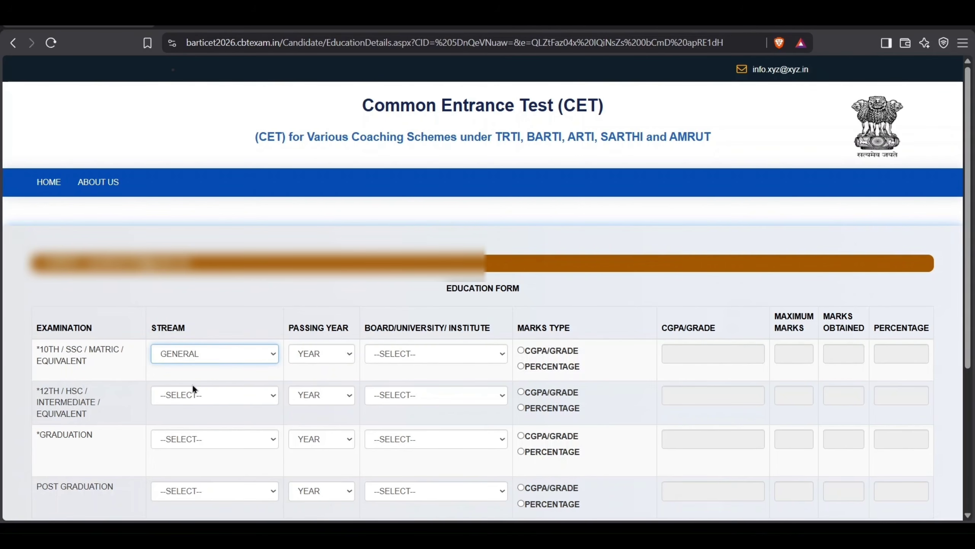
click(328, 353)
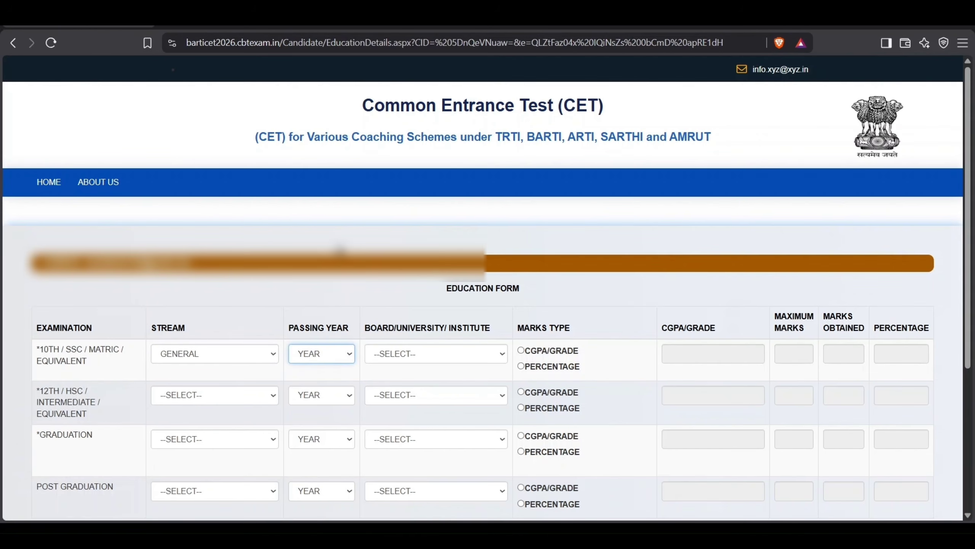
click(392, 341)
click(411, 357)
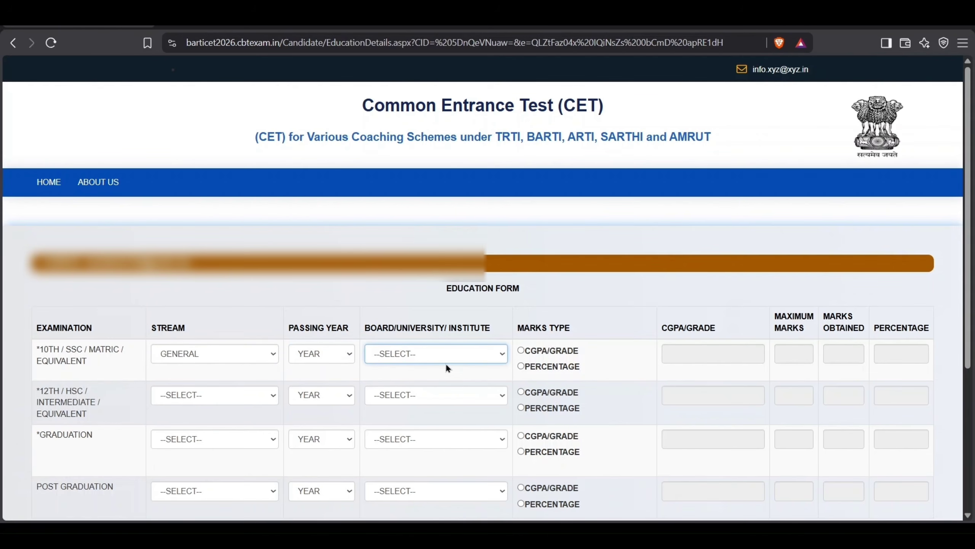
click(444, 385)
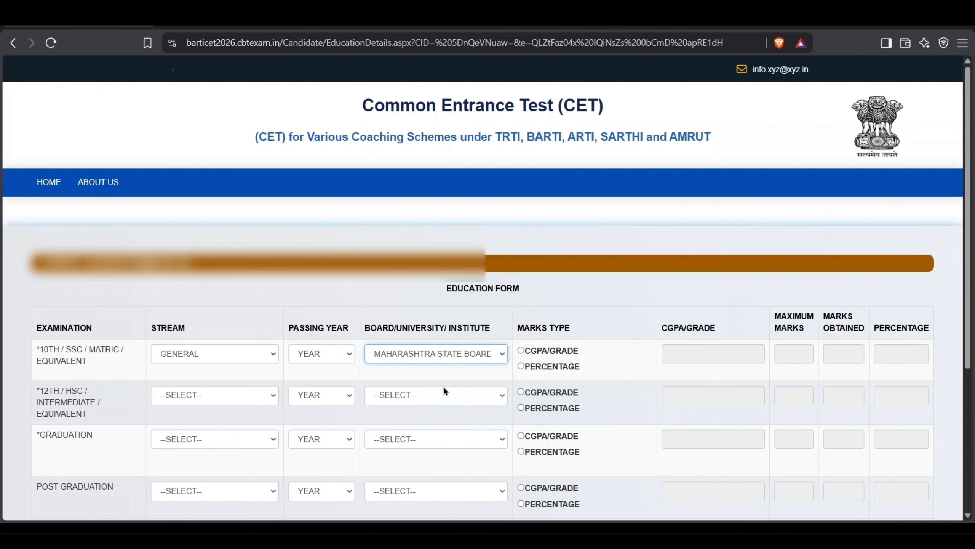
- Set the 10th / SSC marks type to PERCENTAGE and go through the maximum marks and marks obtained fields
click(522, 366)
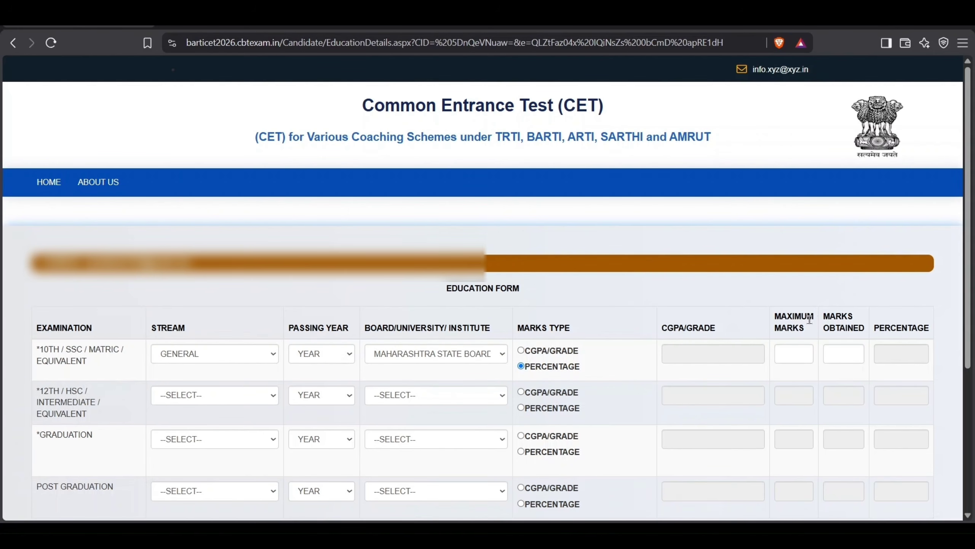
click(793, 354)
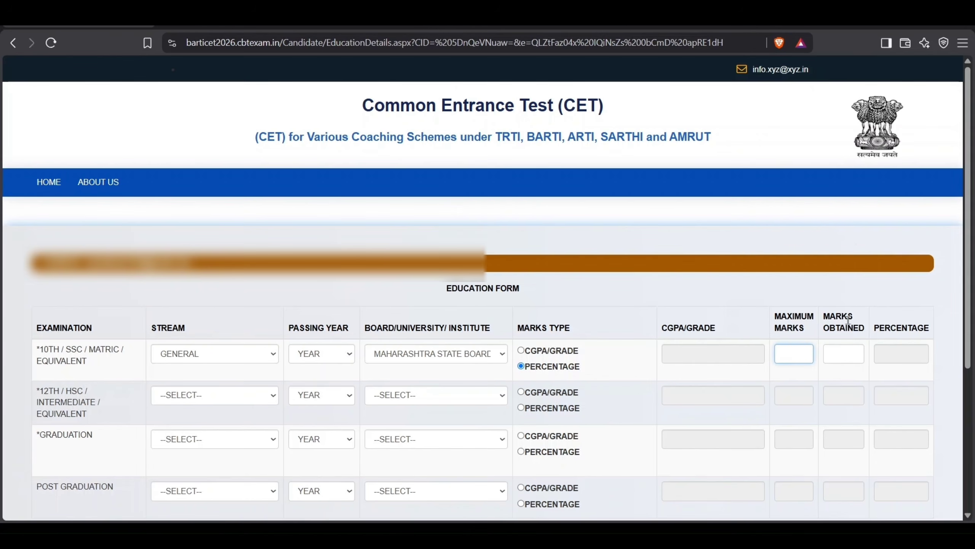
click(841, 353)
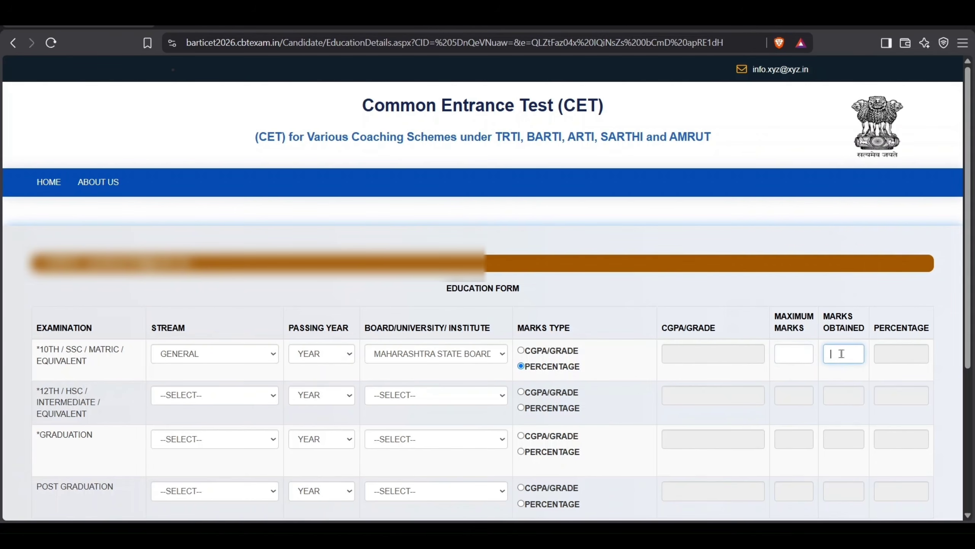
- Go through the stream, passing year and board choices for the 12th / HSC examination
scroll(842, 355, down, 2)
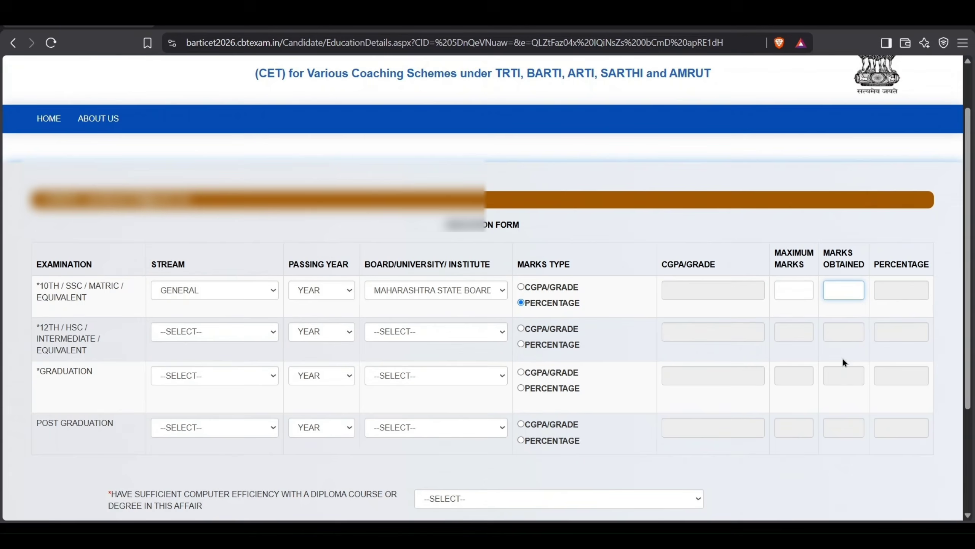
click(861, 276)
click(180, 332)
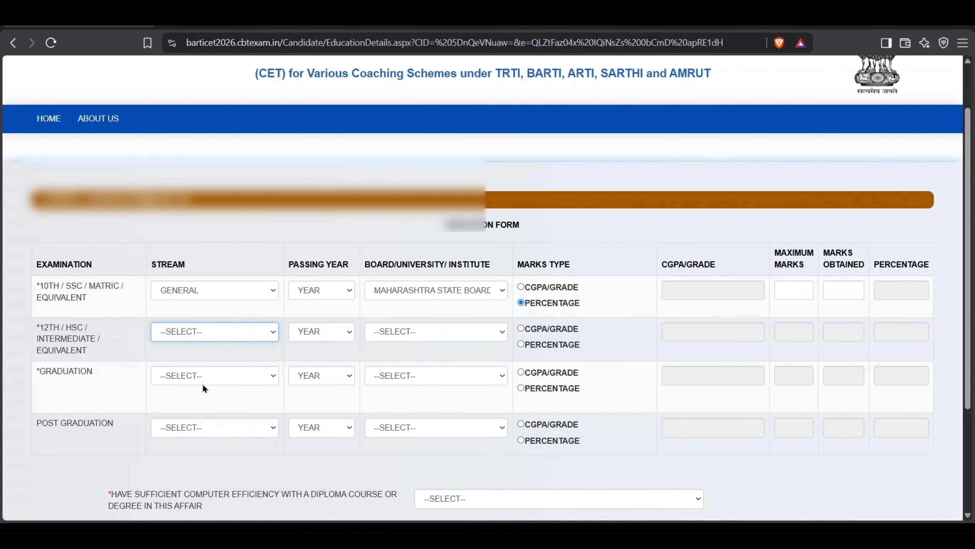
click(157, 316)
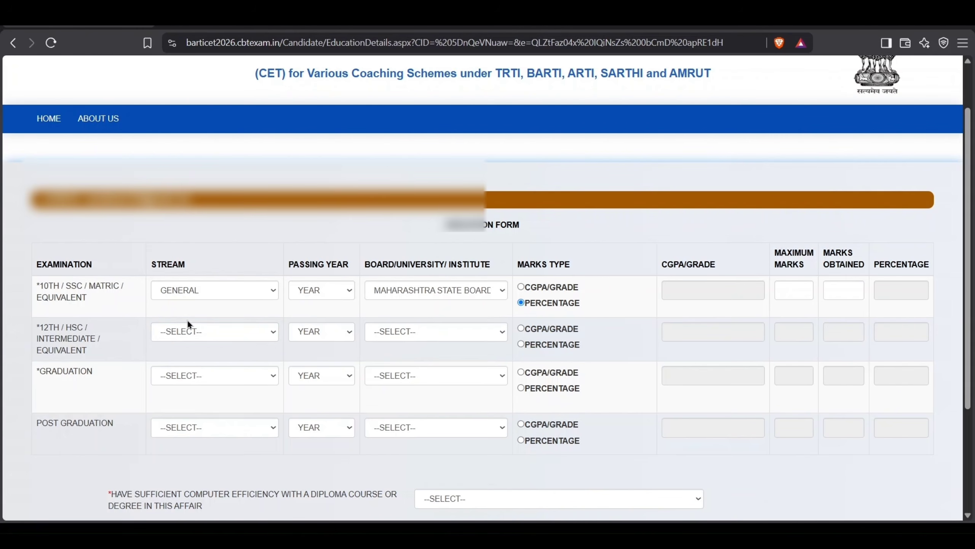
click(320, 337)
click(410, 332)
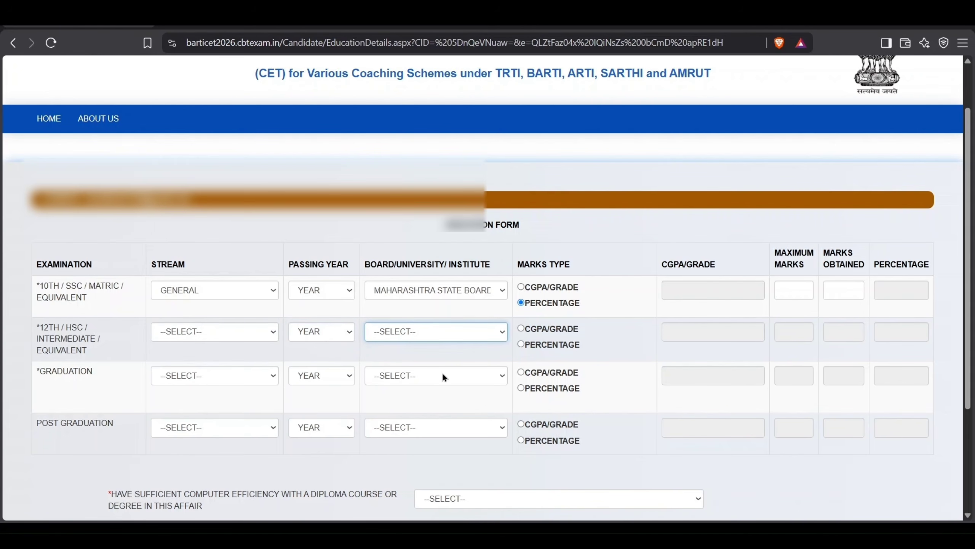
click(510, 310)
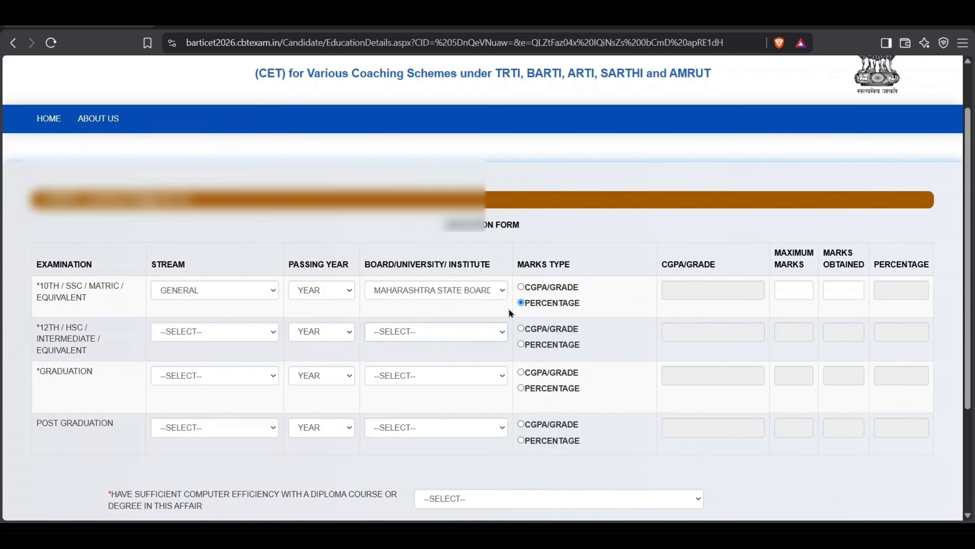
- Set the 12th / HSC marks type to PERCENTAGE and go through its maximum marks and marks obtained fields
click(521, 343)
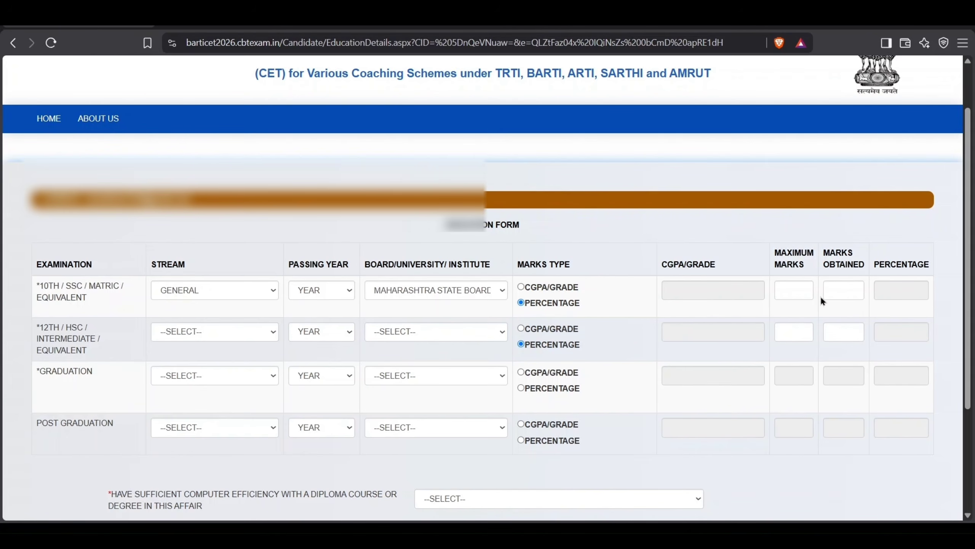
click(798, 335)
click(778, 309)
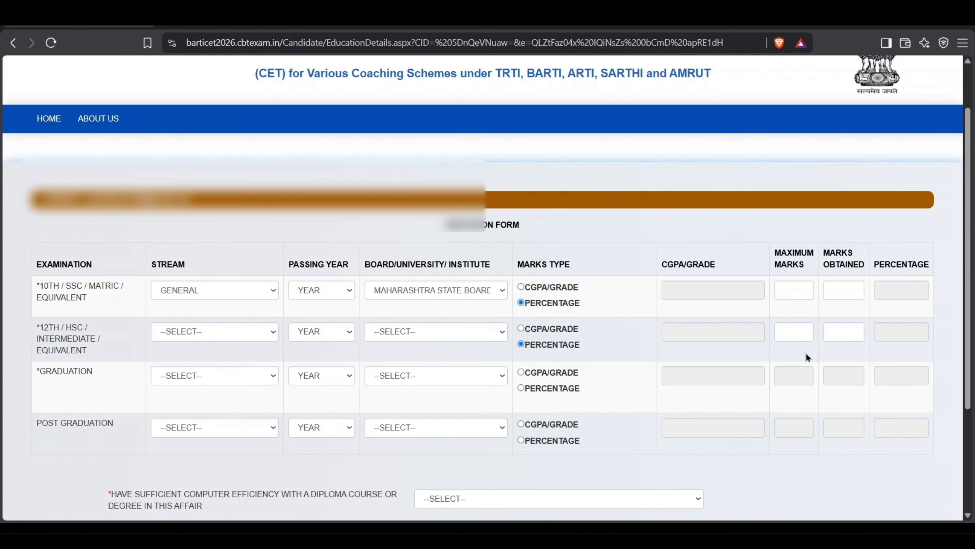
click(845, 330)
click(933, 341)
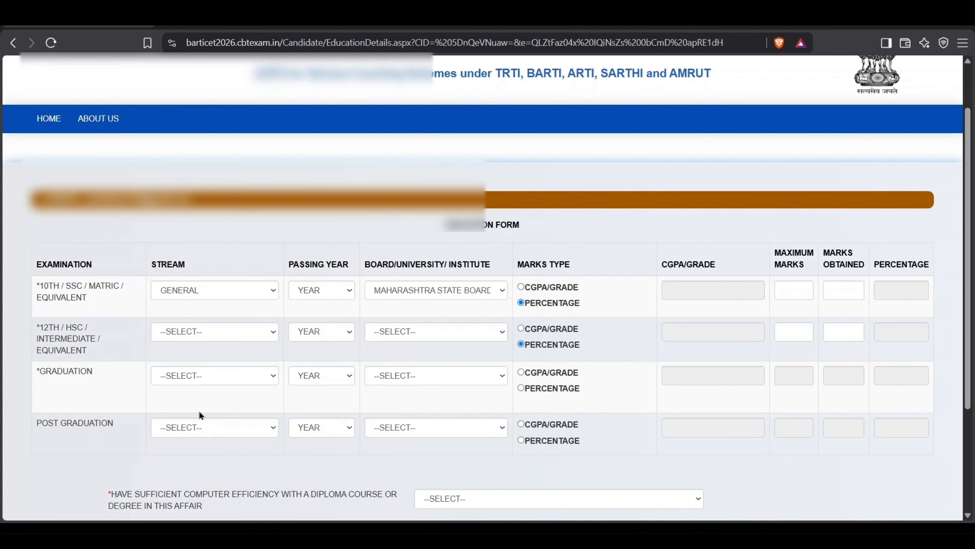
- Check the stream choices for GRADUATION and set its marks type to PERCENTAGE
scroll(75, 254, down, 3)
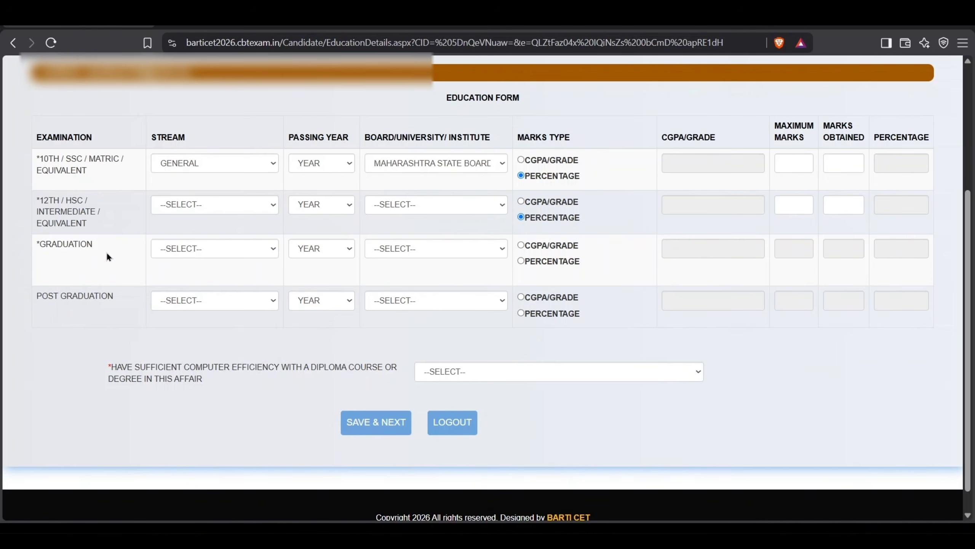
click(189, 248)
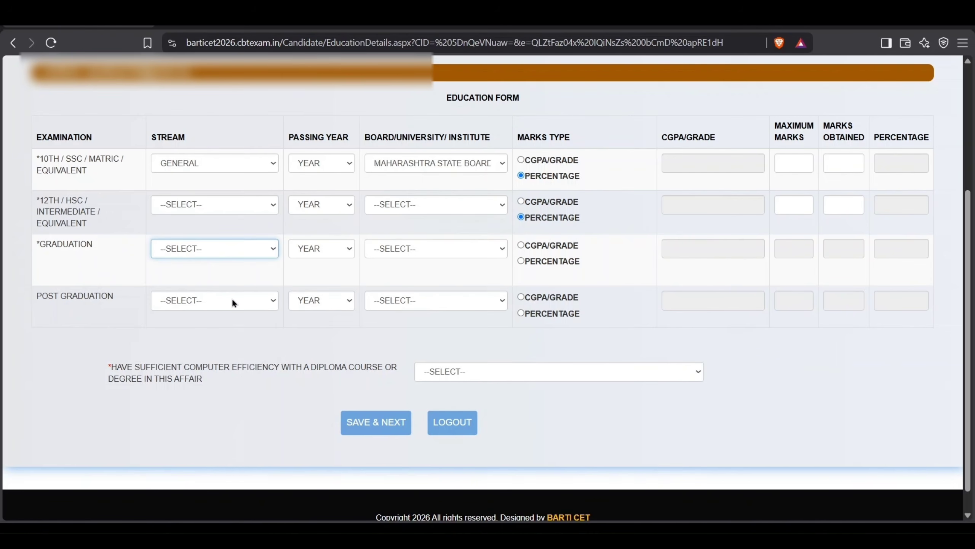
click(299, 229)
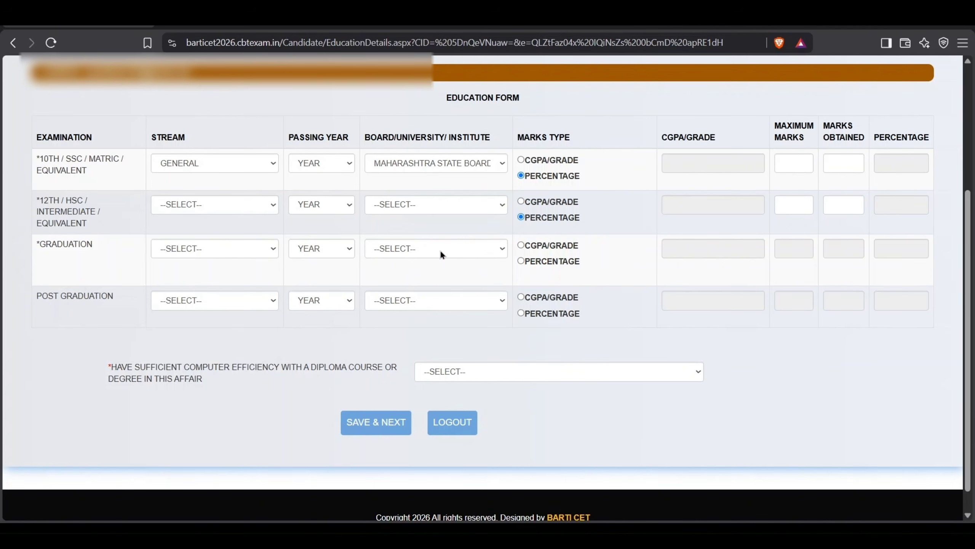
click(526, 259)
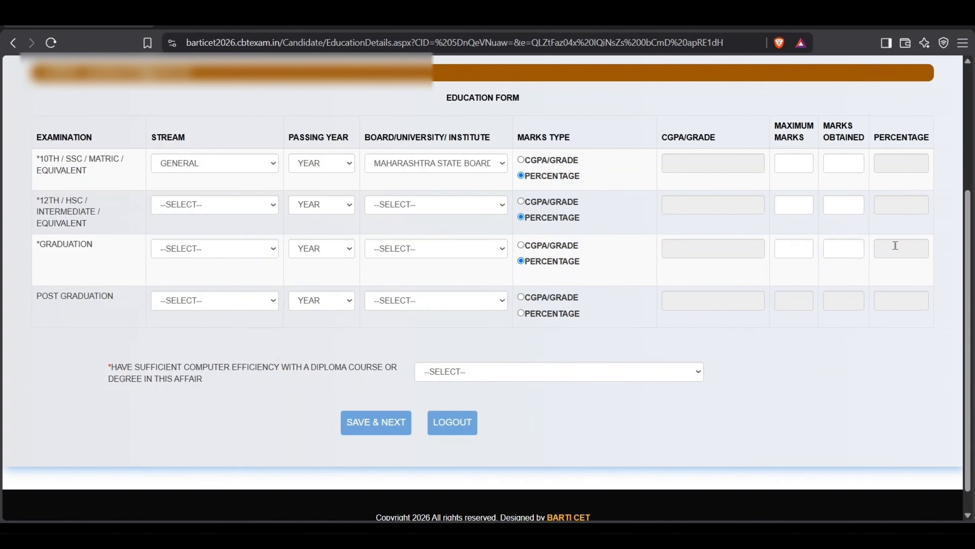
- Answer YES to sufficient computer efficiency with a diploma or degree, and save the education form to continue to the document uploads
scroll(895, 245, down, 1)
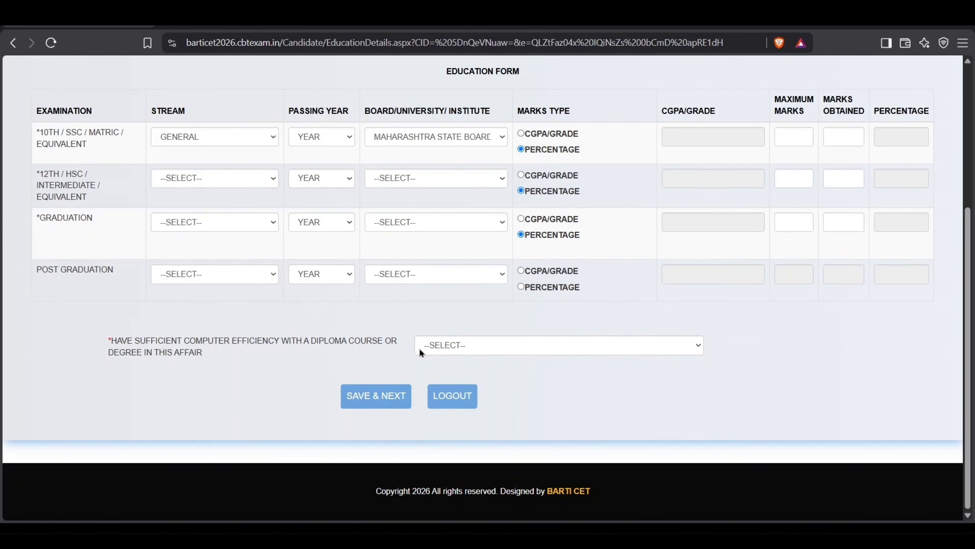
click(449, 344)
click(441, 378)
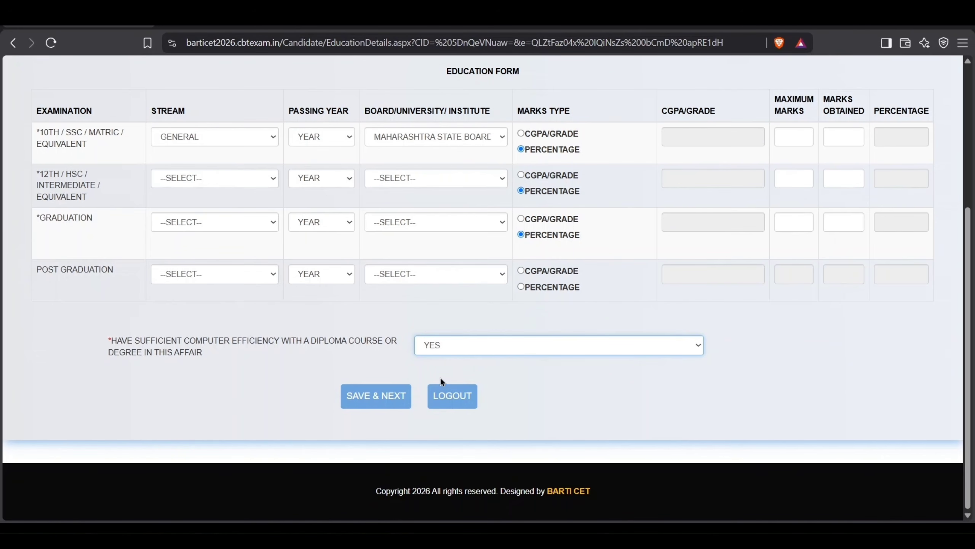
click(371, 397)
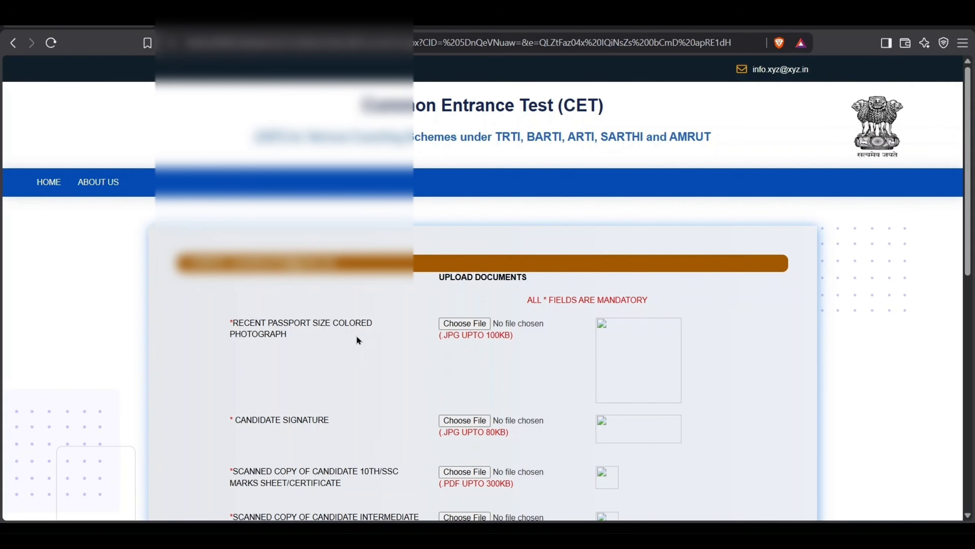
- Examine the list of mandatory documents, from photograph and signature to the 3 years income certificate, with their file formats and size limits
scroll(323, 374, down, 2)
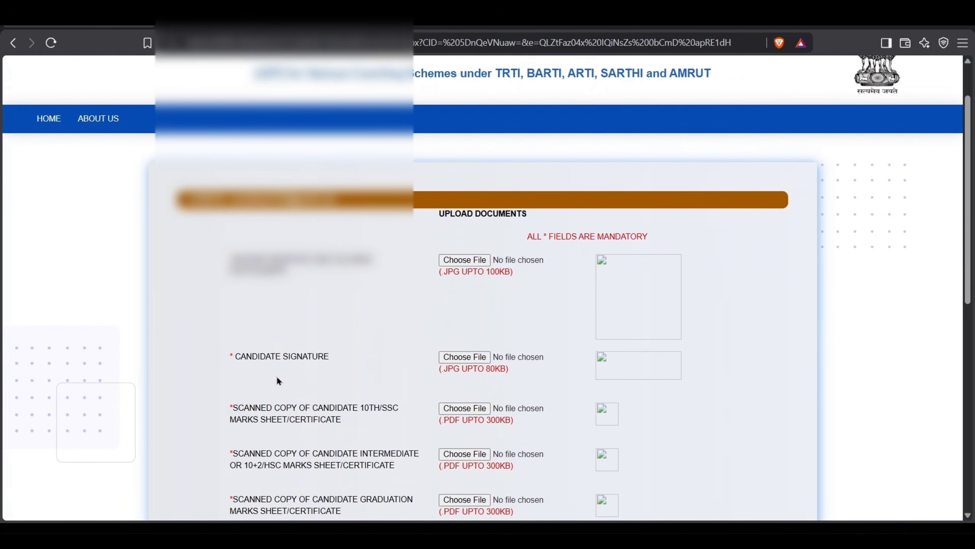
scroll(268, 367, down, 2)
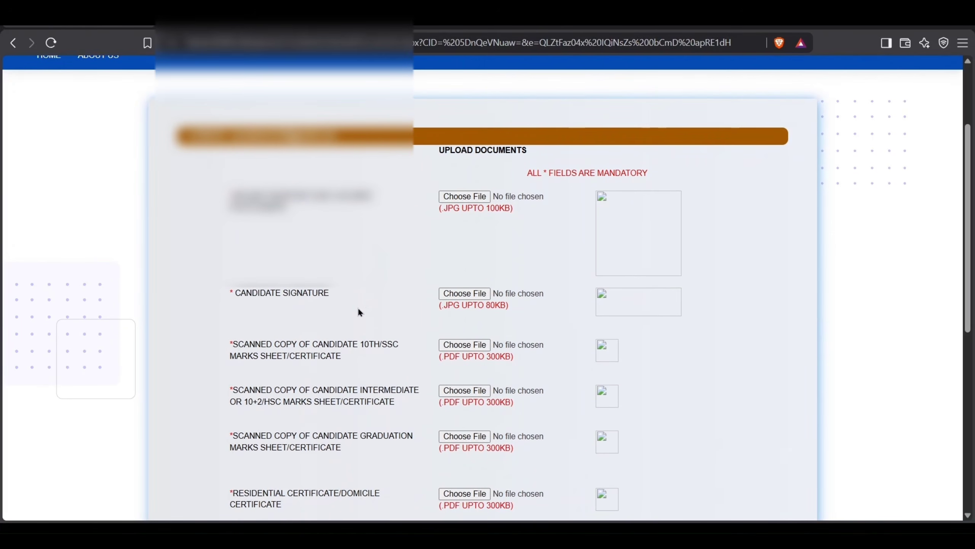
scroll(355, 308, down, 4)
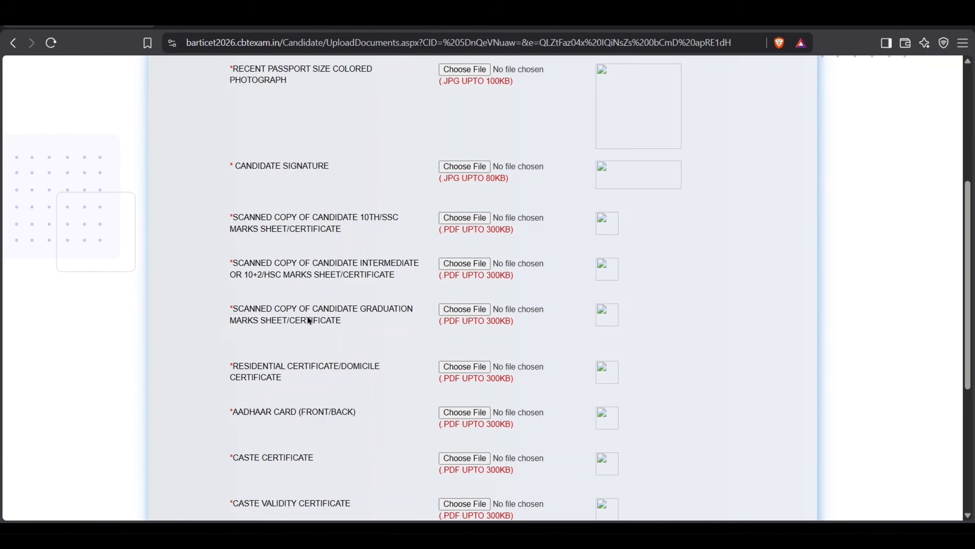
scroll(396, 307, down, 2)
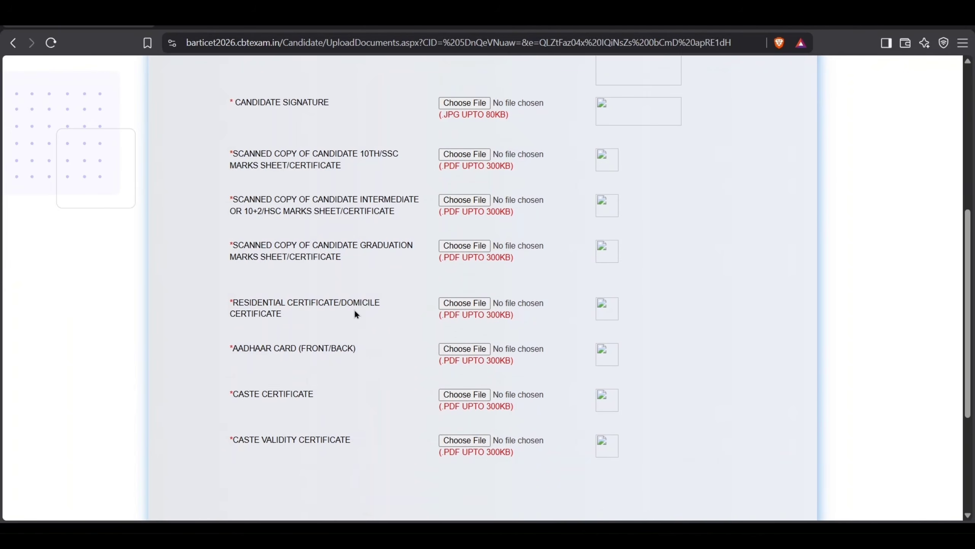
scroll(353, 317, down, 2)
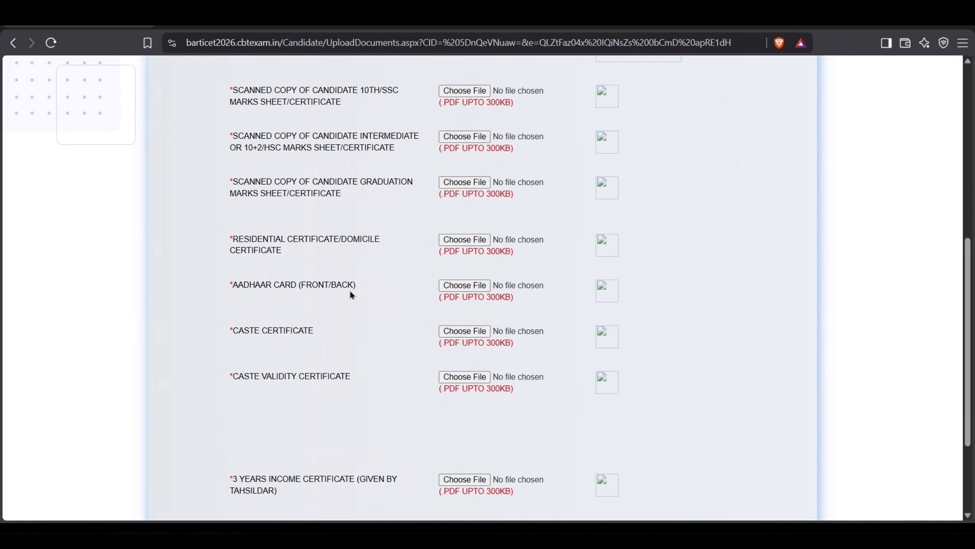
scroll(394, 299, down, 2)
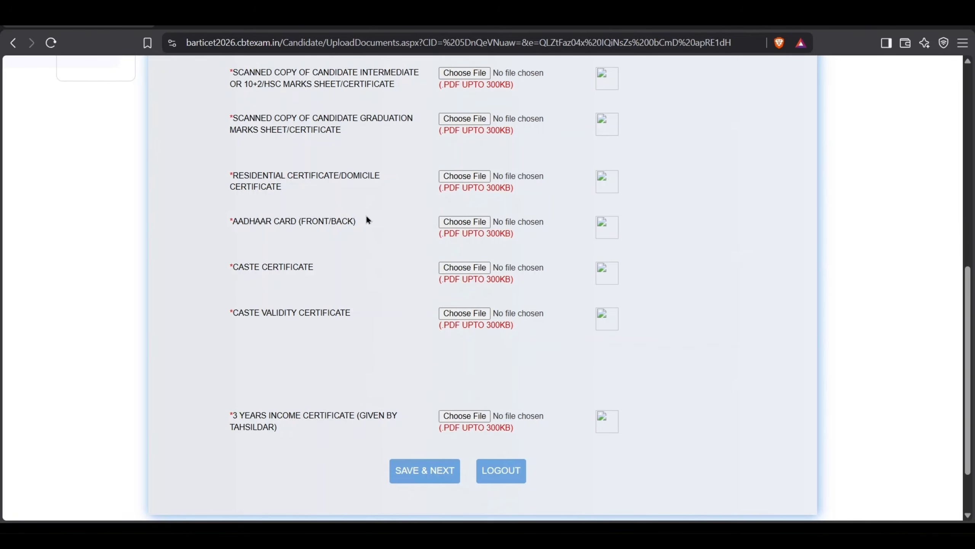
scroll(360, 269, down, 1)
scroll(380, 231, up, 10)
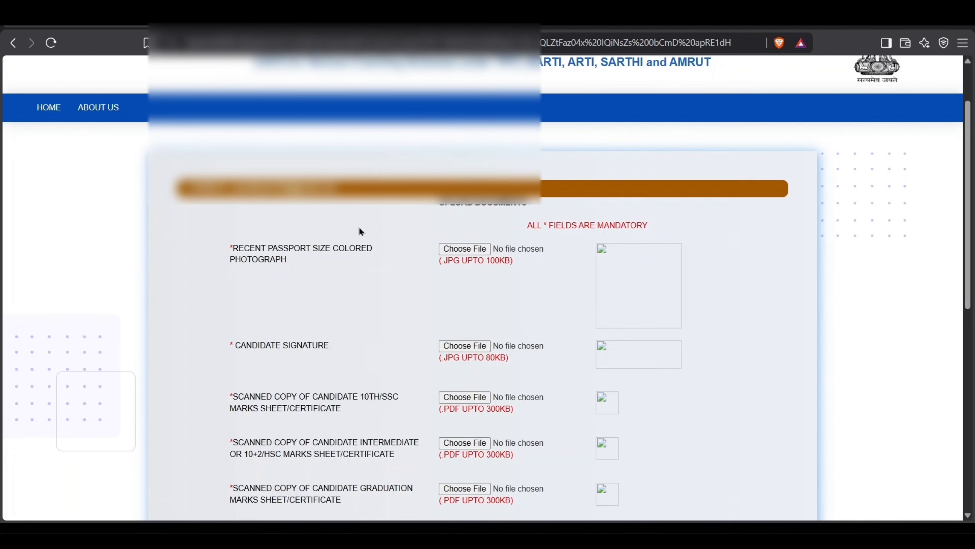
scroll(384, 352, down, 8)
scroll(395, 395, down, 2)
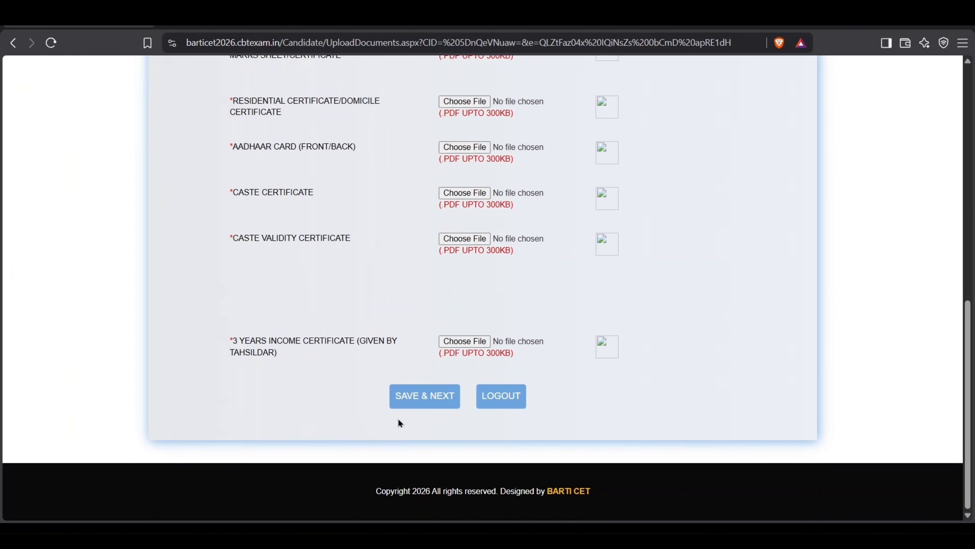
- Save the document uploads page and review the personal information in the application preview
click(440, 412)
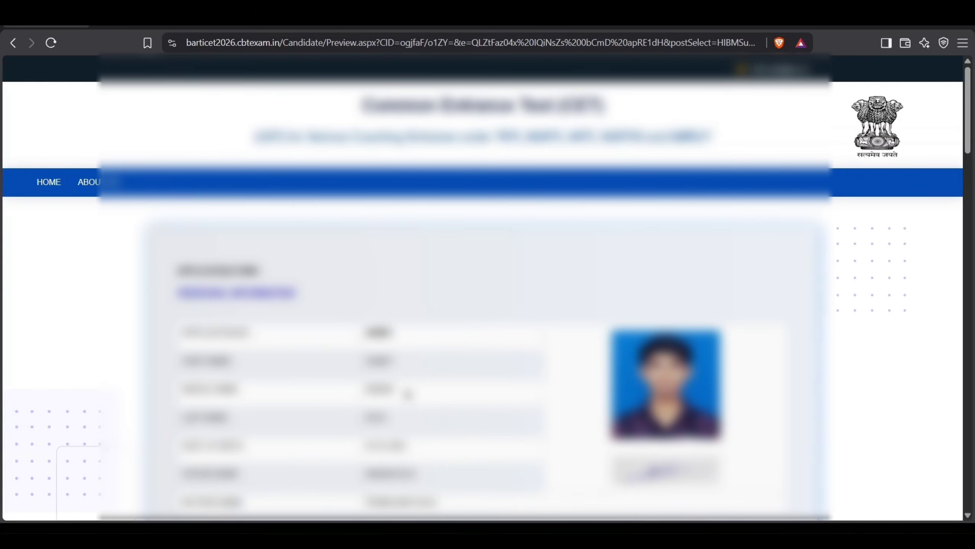
scroll(410, 405, down, 5)
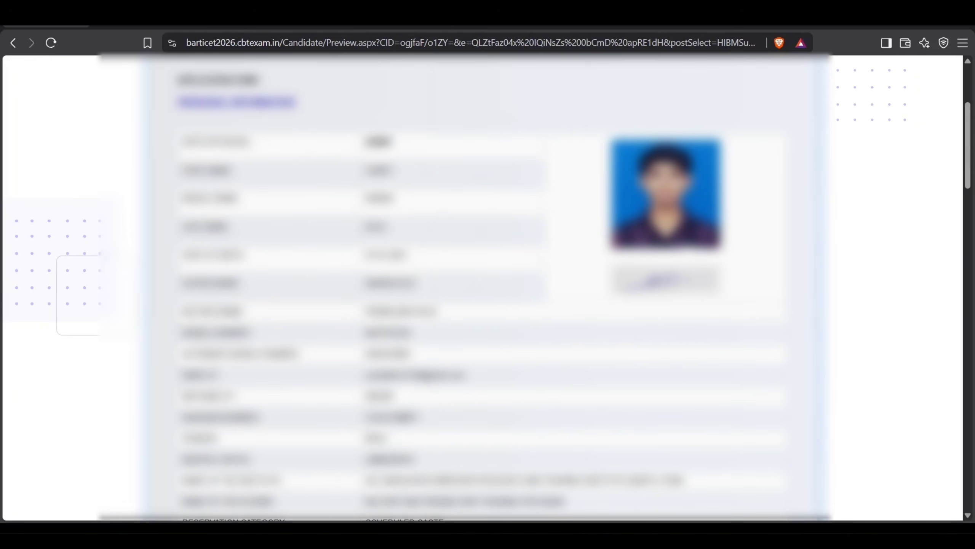
scroll(420, 372, down, 15)
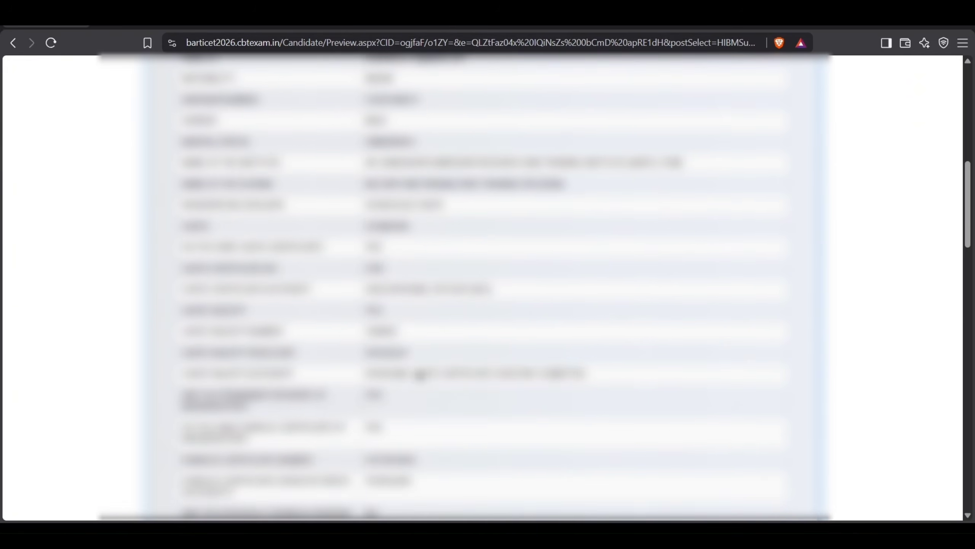
- Check the uploaded documents and declaration in the preview, then submit the application and confirm the final submission
scroll(420, 372, down, 15)
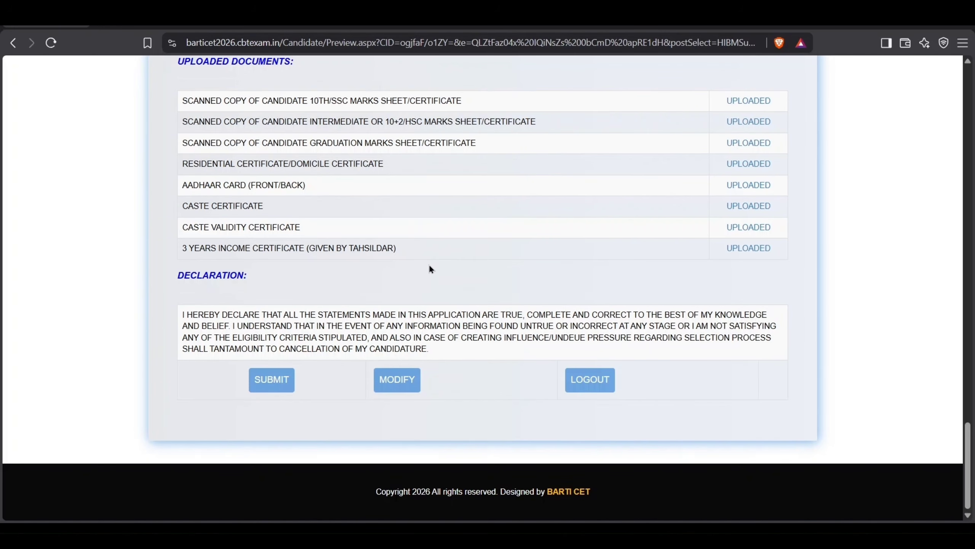
click(265, 386)
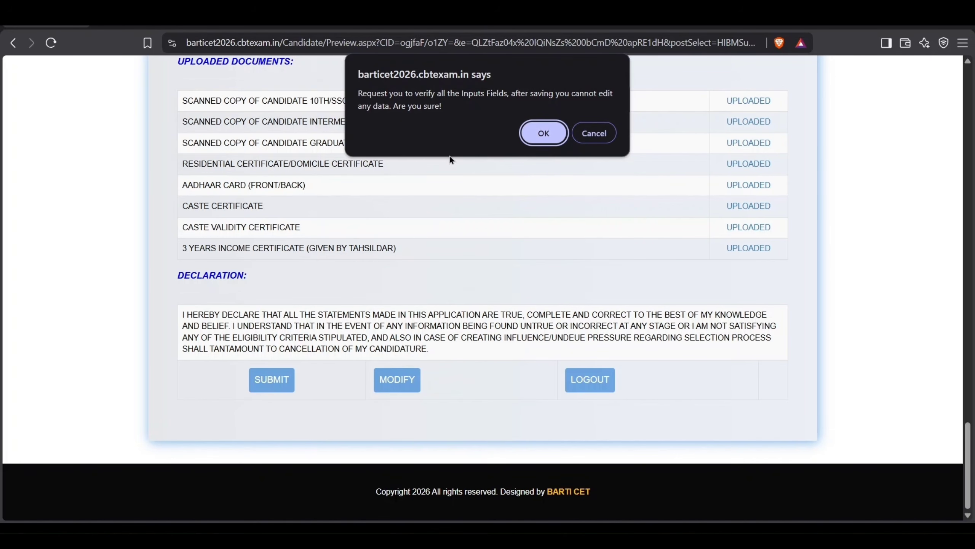
click(546, 137)
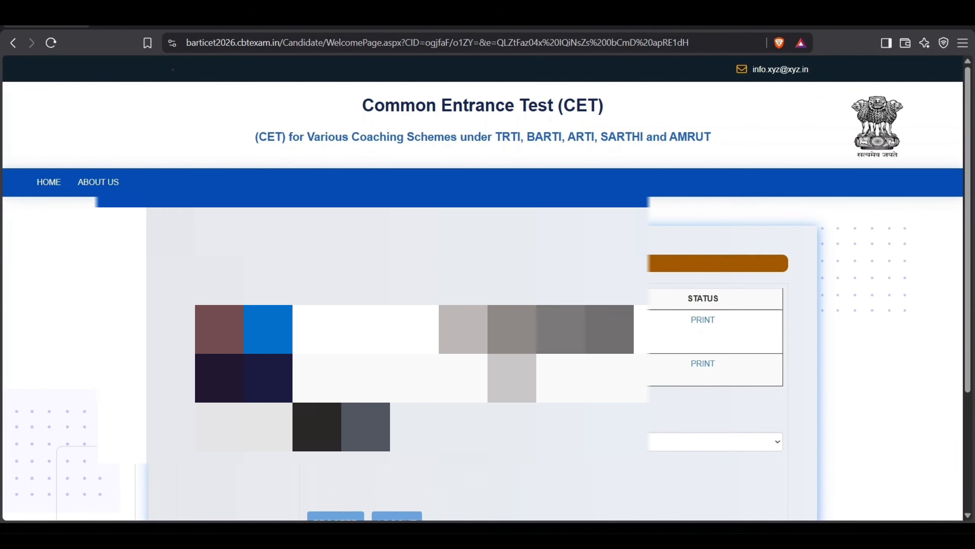